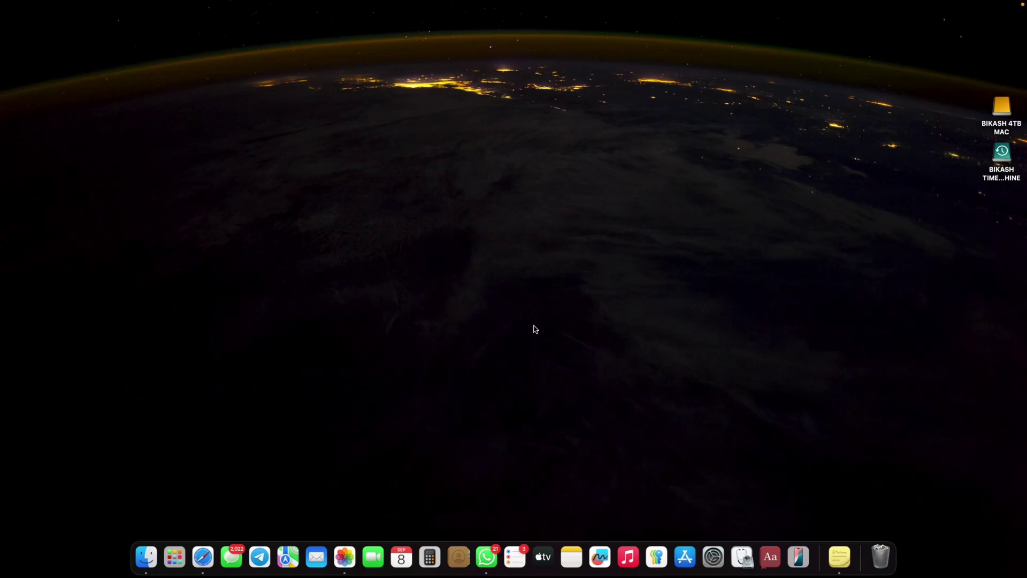
# Step: Run a Google search in Safari for 'office 2024 ltsc for mac'
pyautogui.click(207, 555)
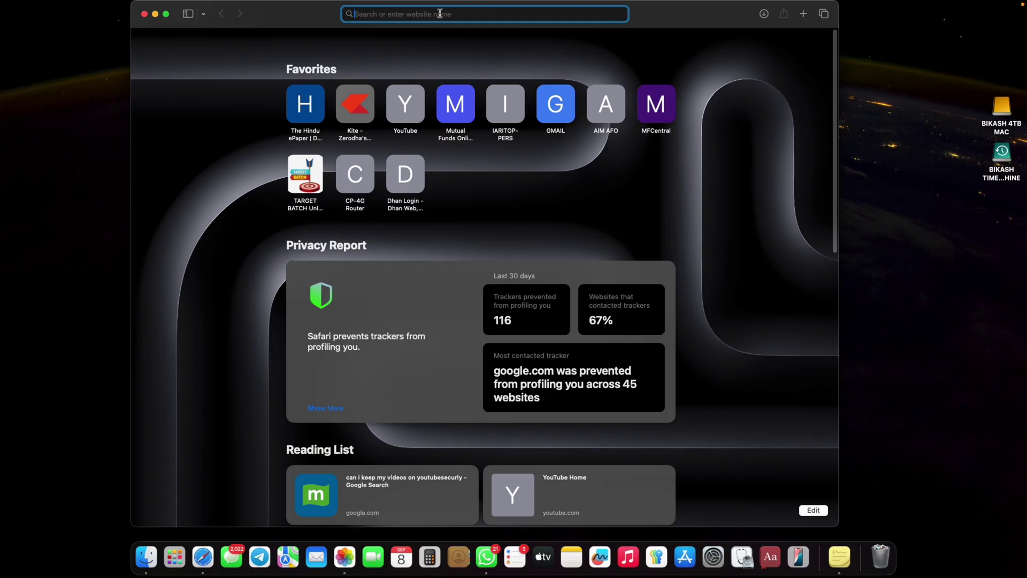
pyautogui.write('office')
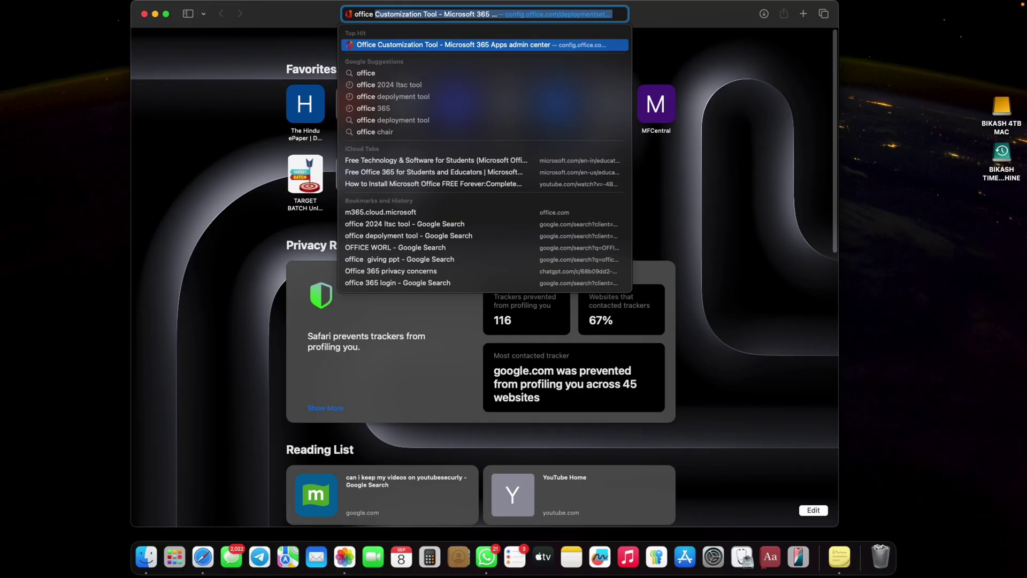
pyautogui.write(' 2024b')
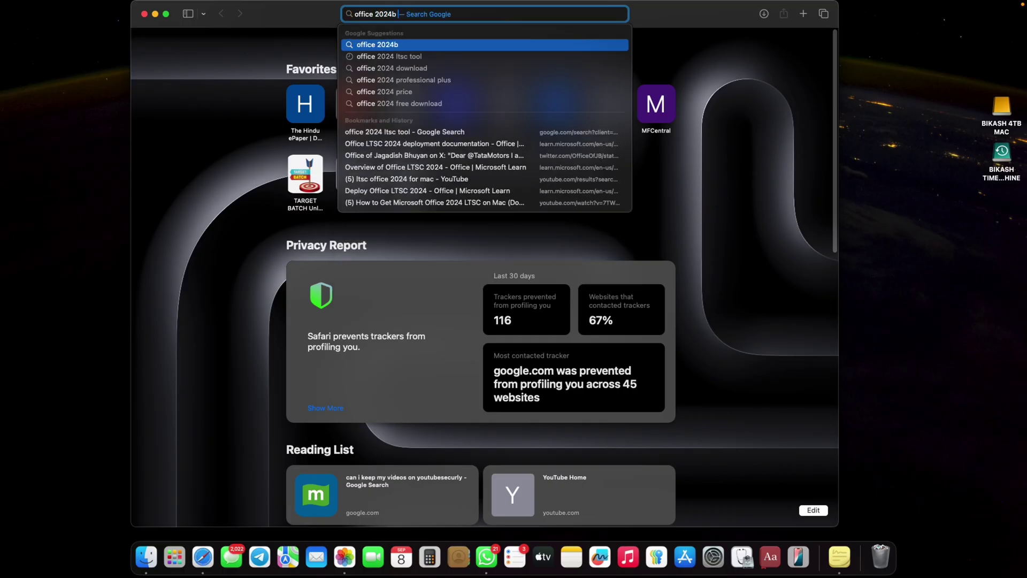
pyautogui.press('BackSpace')
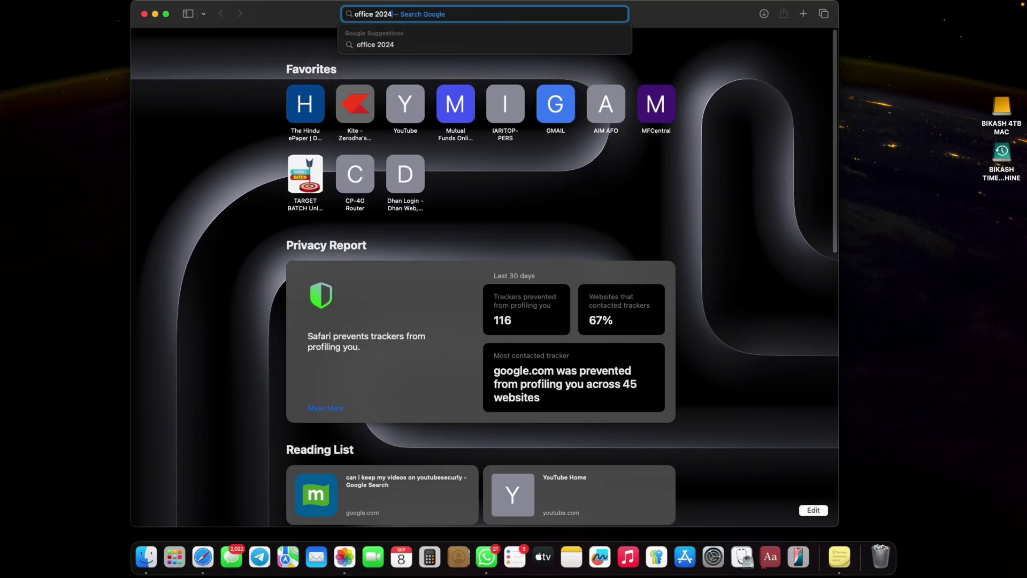
pyautogui.write('lts')
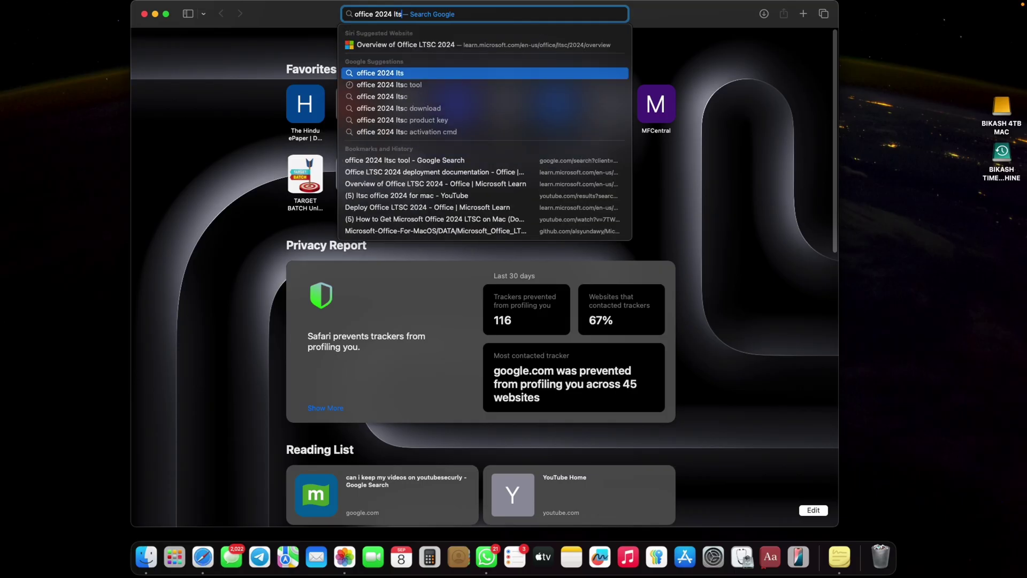
pyautogui.write('c for mac')
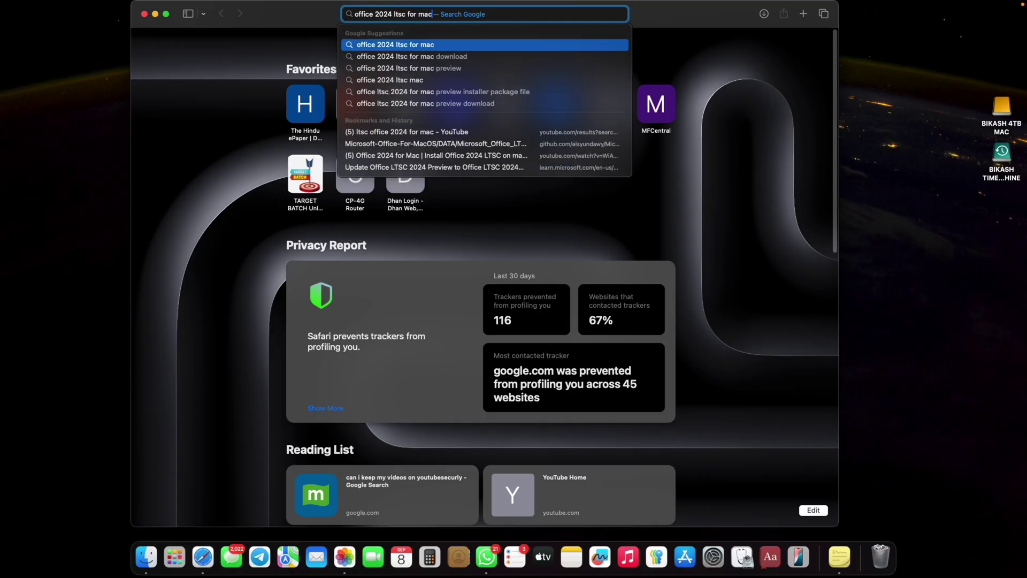
pyautogui.press('Return')
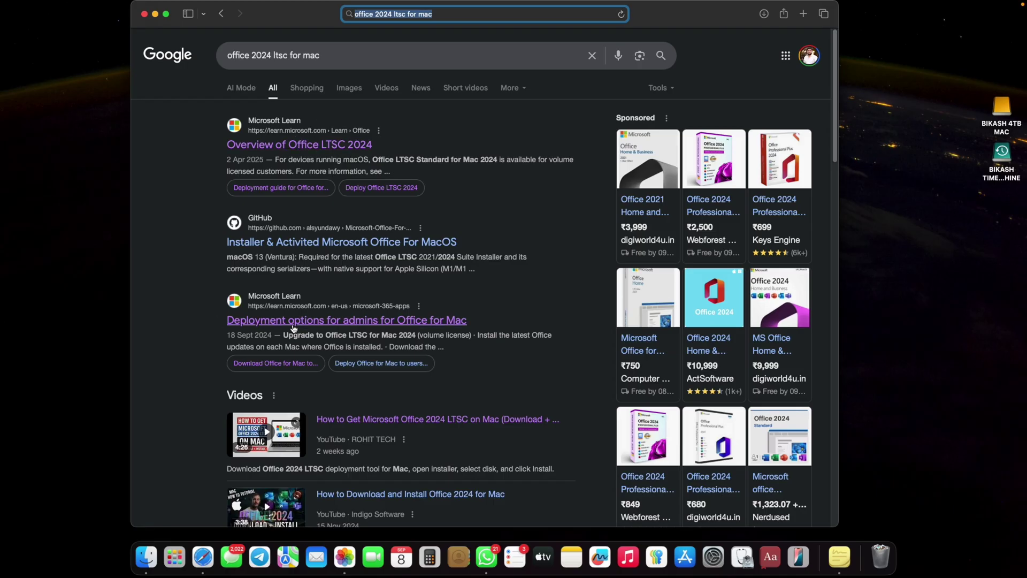
# Step: Open the Deployment options for admins article and scroll to its download links
pyautogui.click(333, 330)
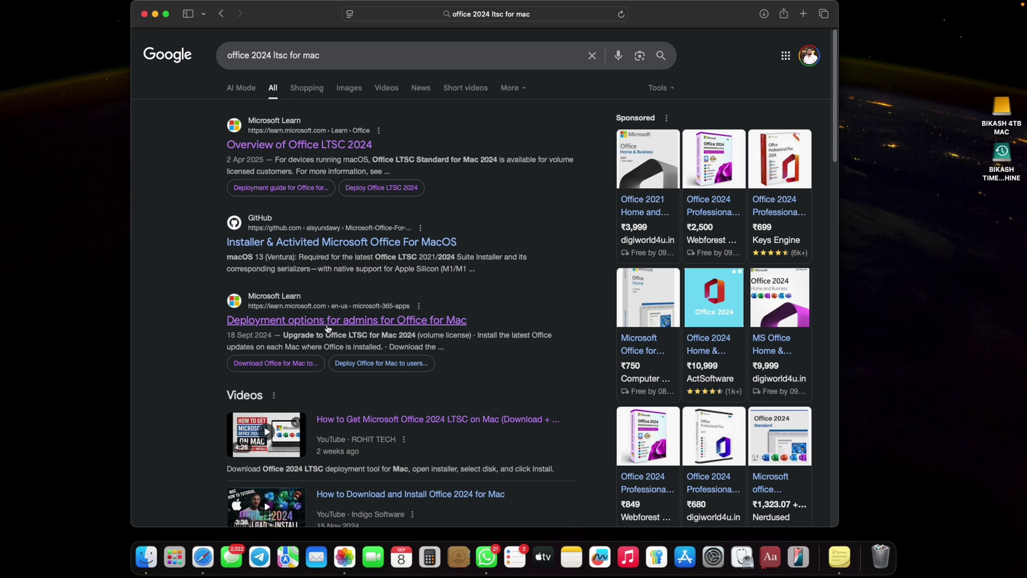
pyautogui.click(329, 327)
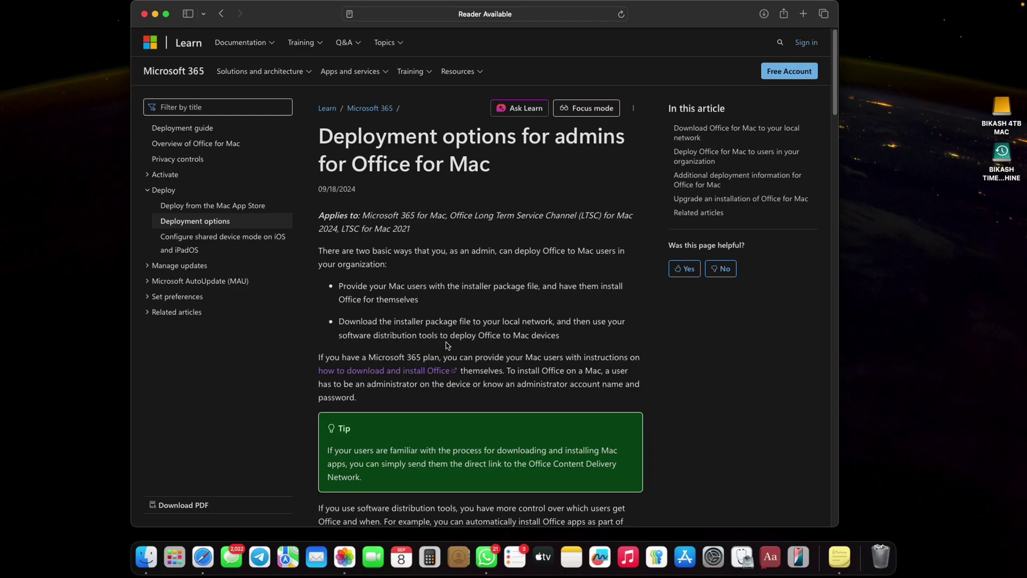
pyautogui.scroll(-3, 477, 337)
pyautogui.scroll(-10, 477, 337)
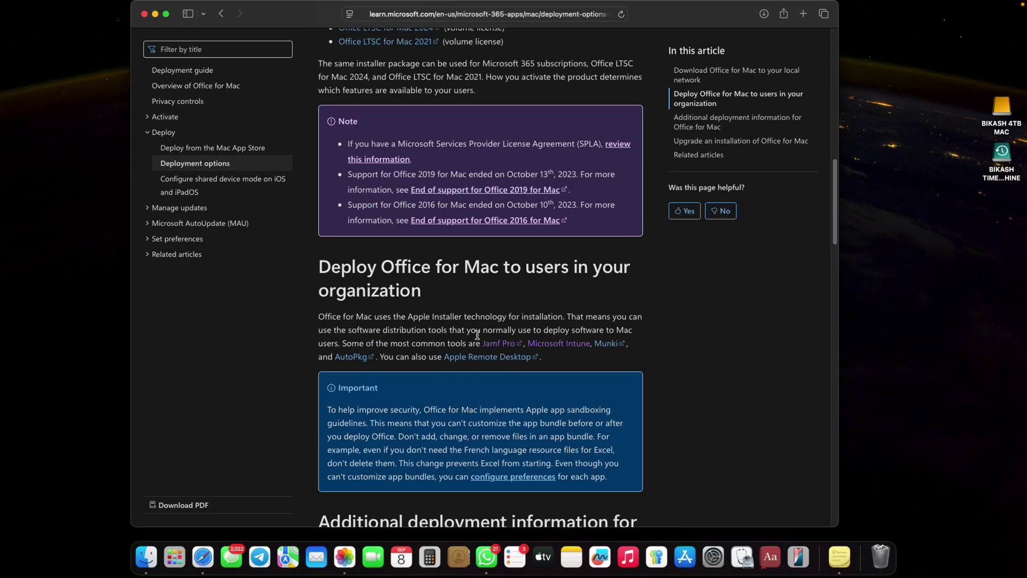
pyautogui.scroll(5, 478, 337)
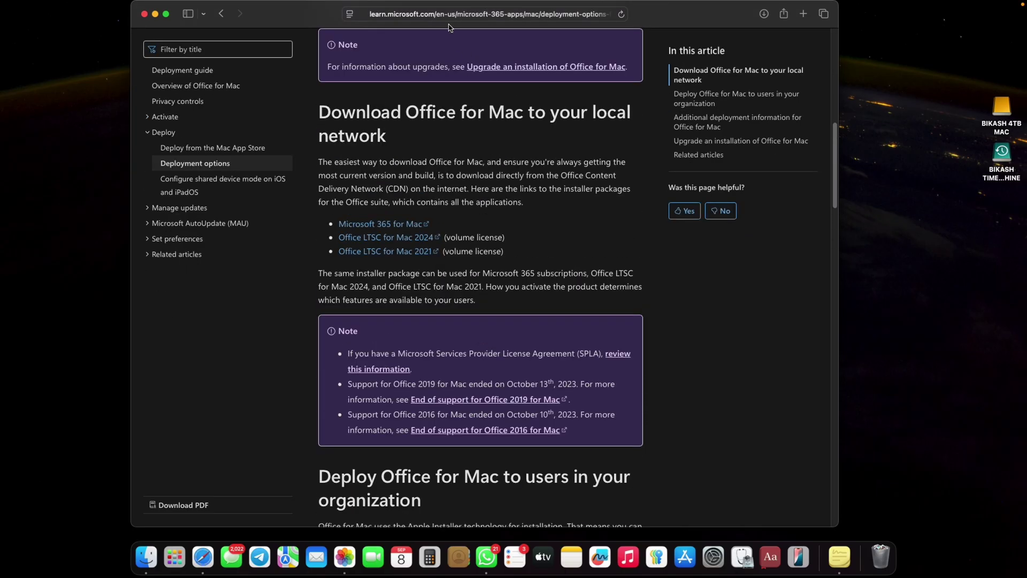
# Step: Download the Office LTSC for Mac 2024 installer, check its progress, and hide Safari
pyautogui.click(393, 240)
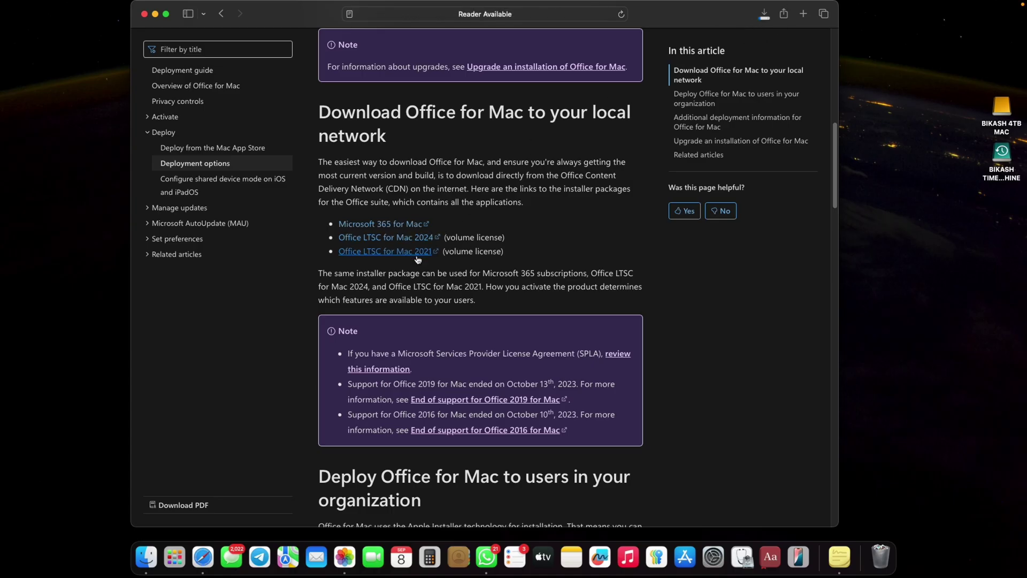
pyautogui.click(765, 16)
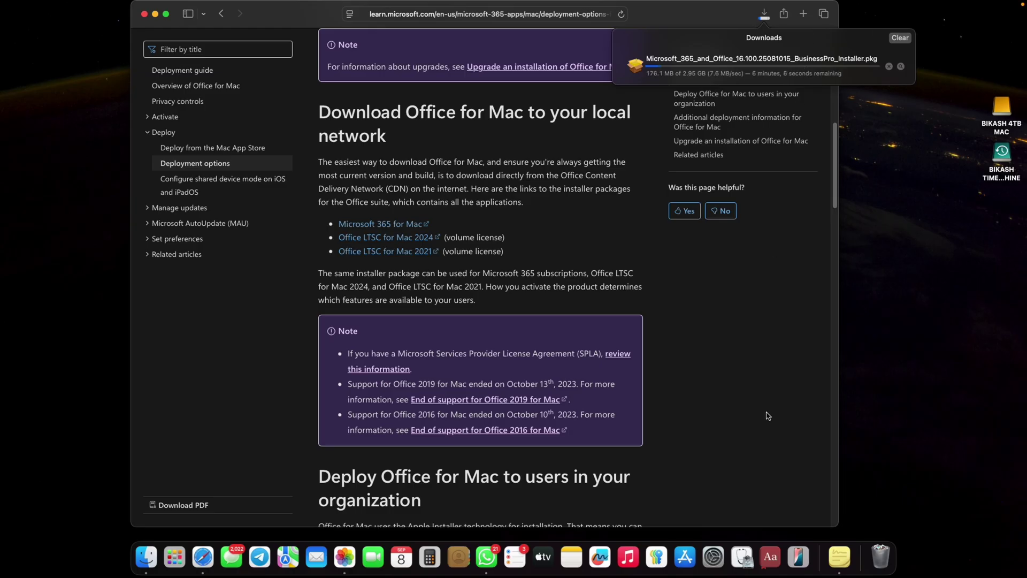
pyautogui.press('super+h')
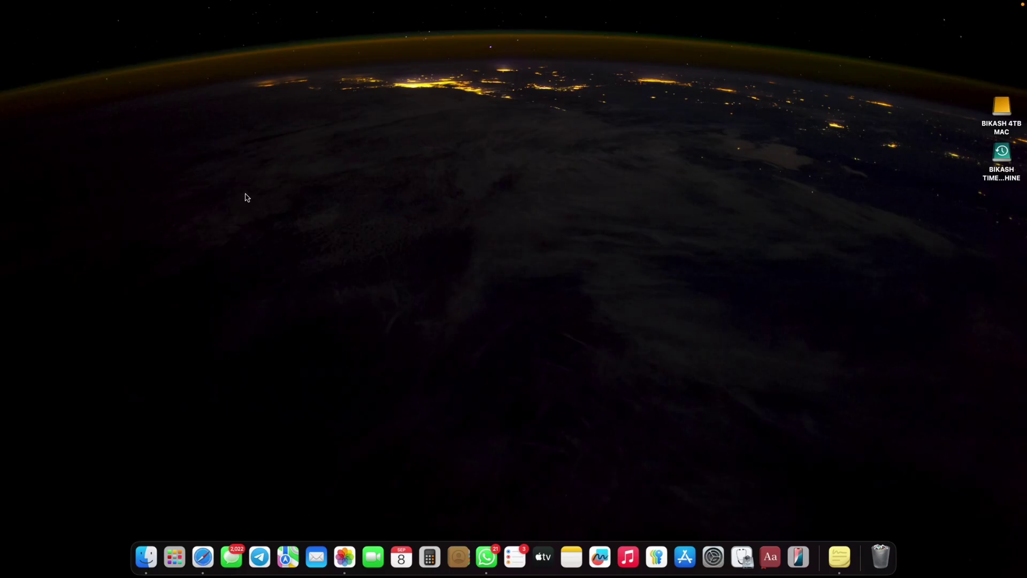
# Step: Open the Microsoft installer .pkg in Finder's Downloads folder from its context menu
pyautogui.click(155, 553)
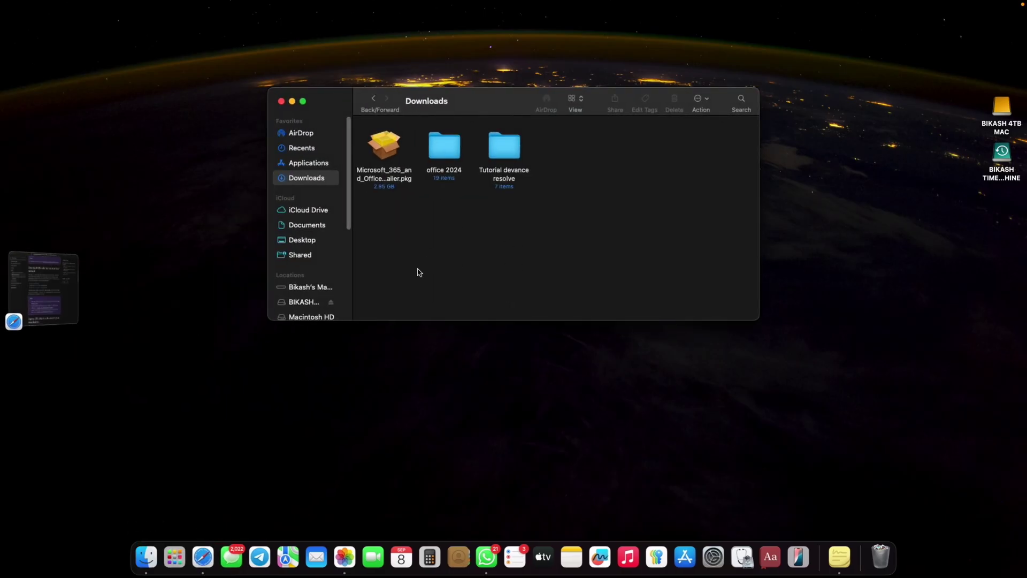
pyautogui.click(390, 148)
pyautogui.rightClick(389, 148)
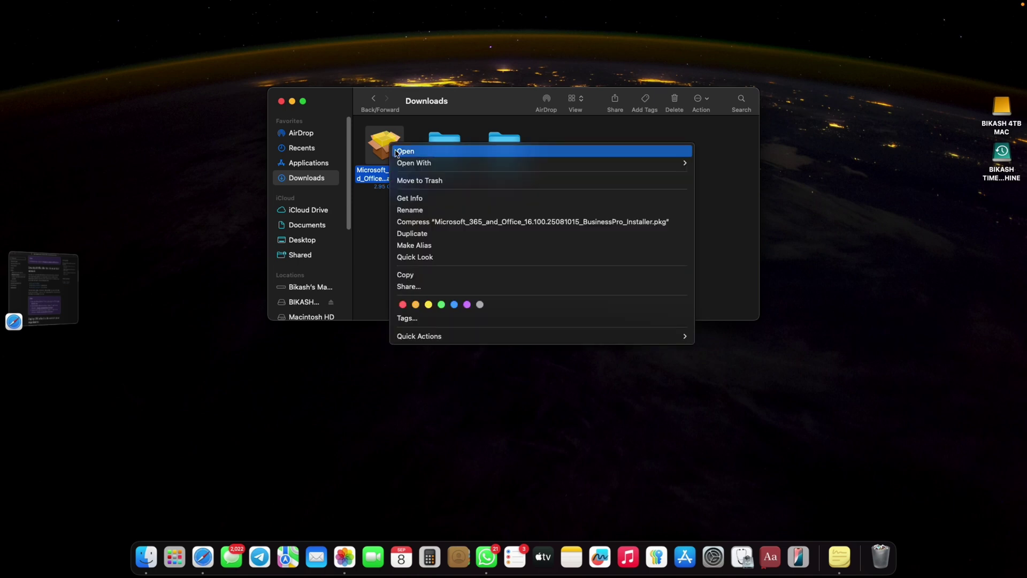
pyautogui.click(397, 152)
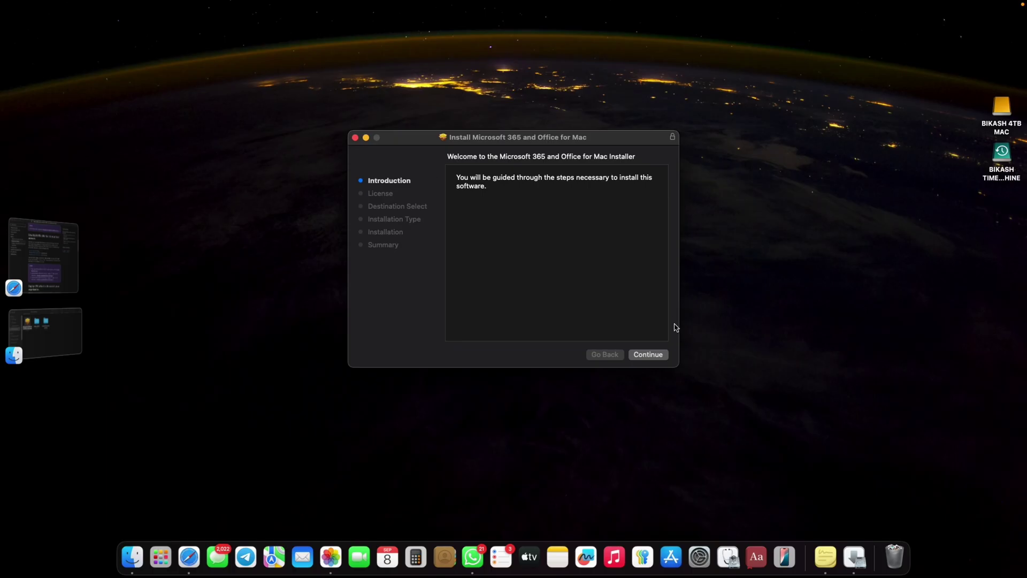
# Step: Read through the software licence and agree to its terms
pyautogui.click(654, 357)
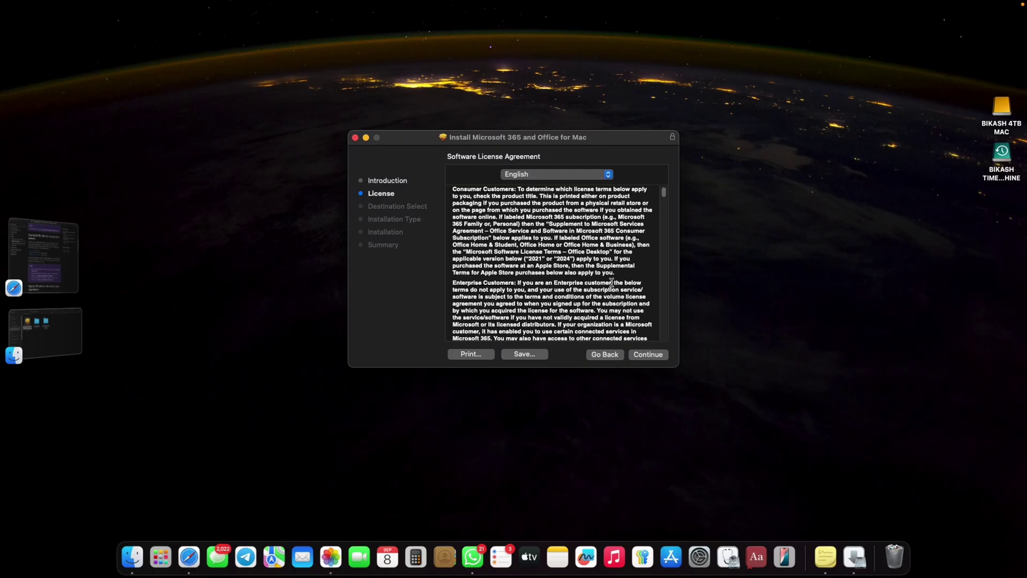
pyautogui.click(648, 354)
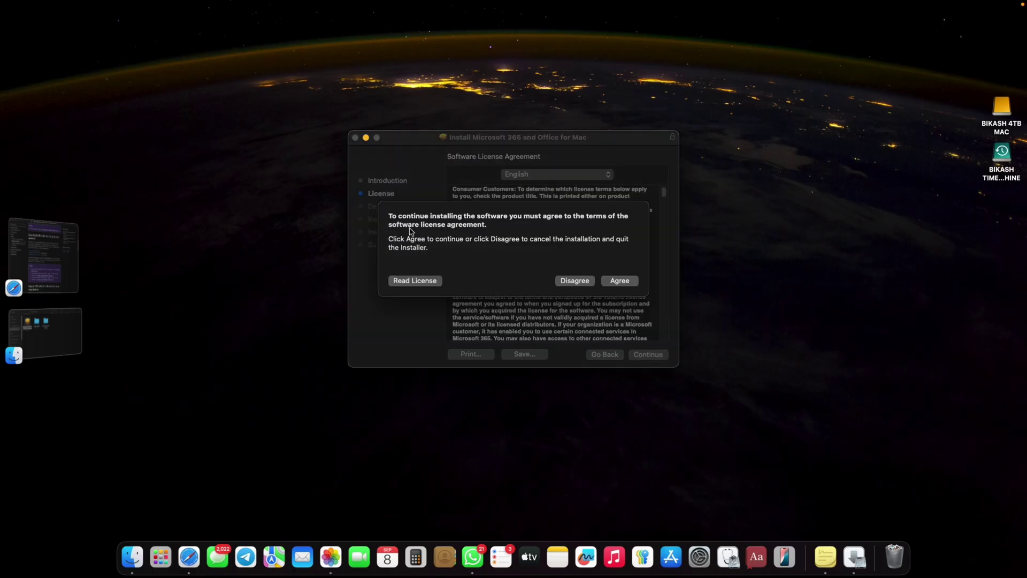
pyautogui.click(425, 279)
pyautogui.scroll(-6, 612, 276)
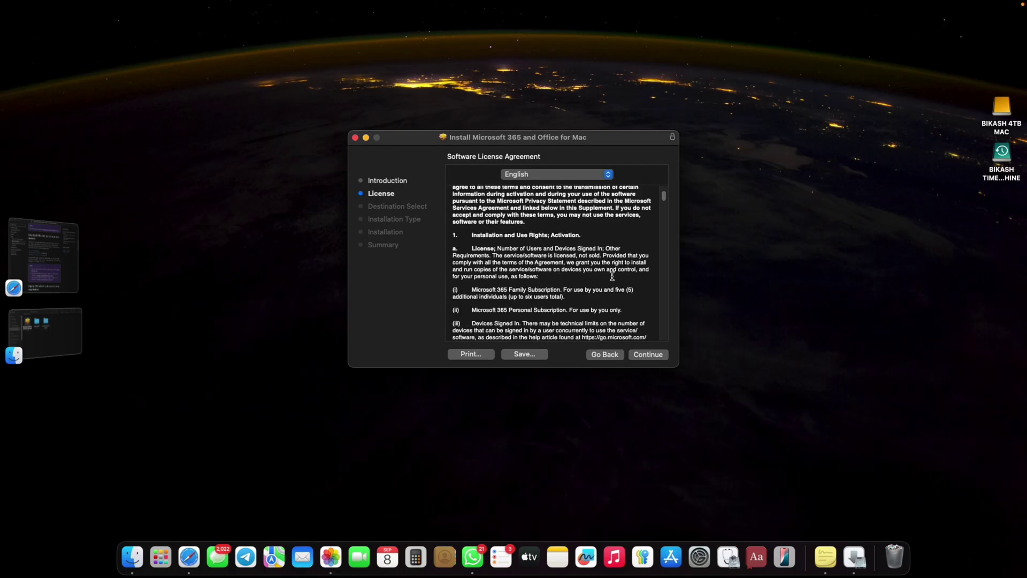
pyautogui.moveTo(664, 203); pyautogui.dragTo(678, 345)
pyautogui.click(652, 355)
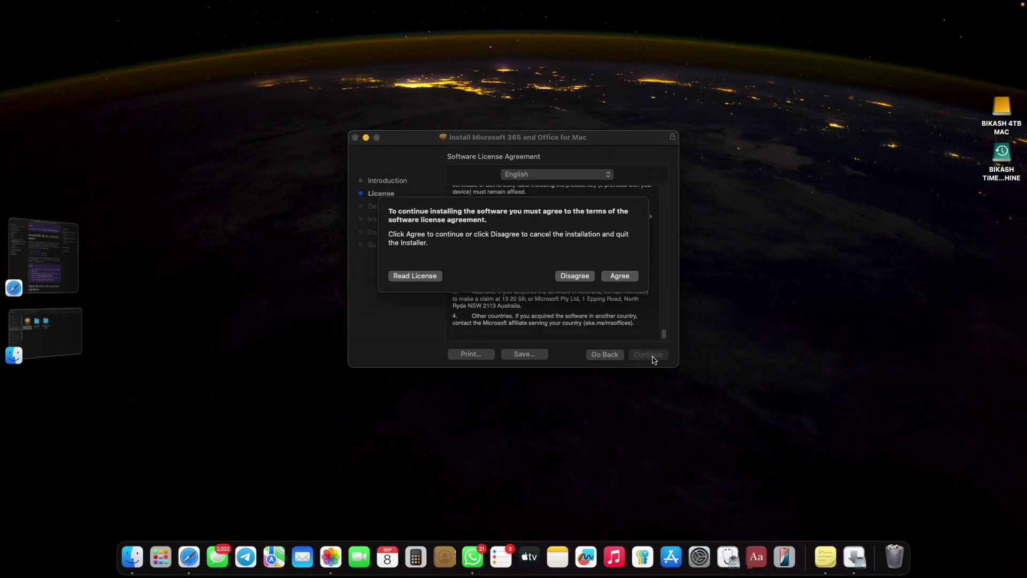
pyautogui.click(621, 281)
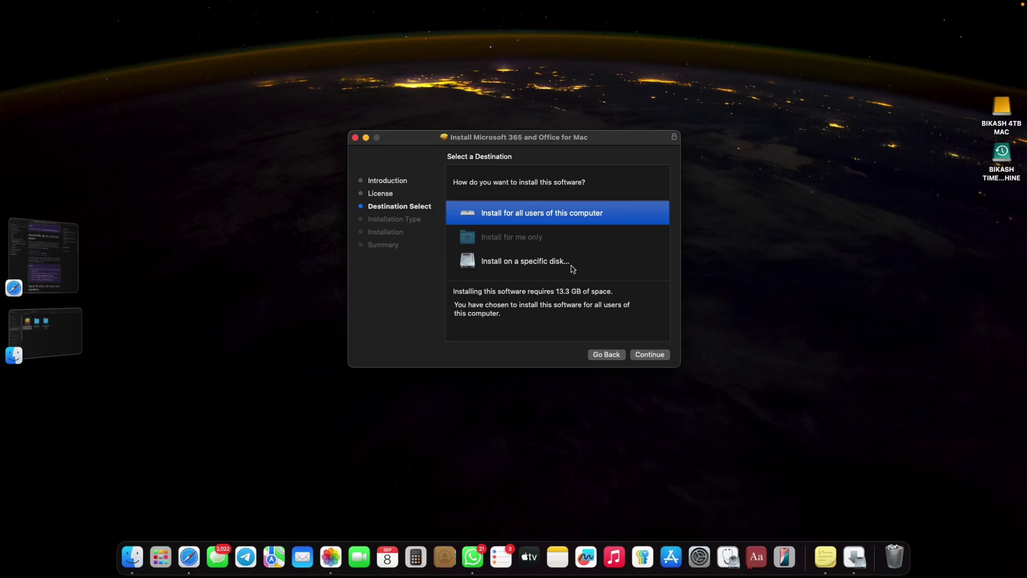
# Step: Install for all users, reaching the 13.3 GB standard install on Macintosh HD
pyautogui.click(649, 357)
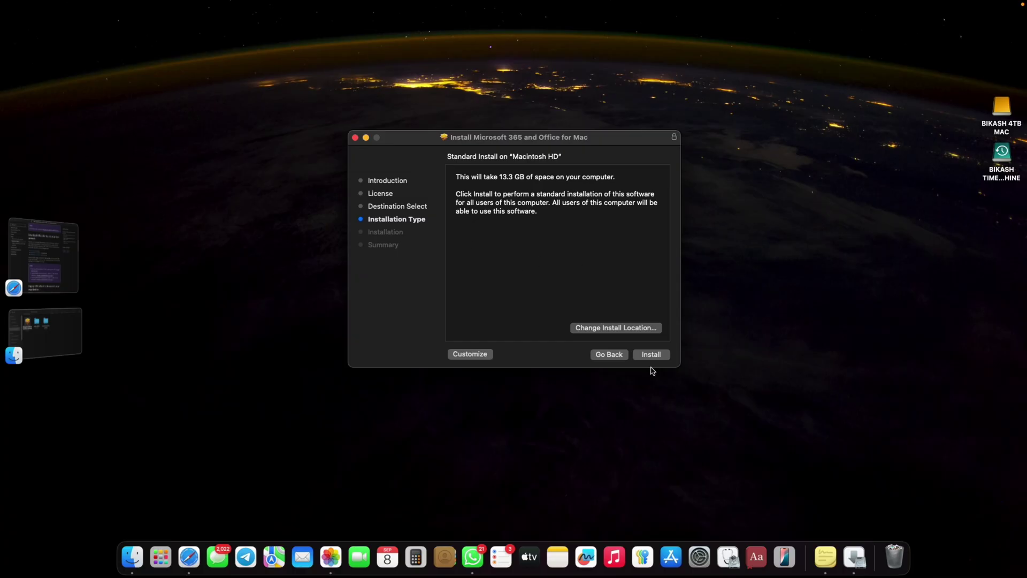
pyautogui.click(636, 328)
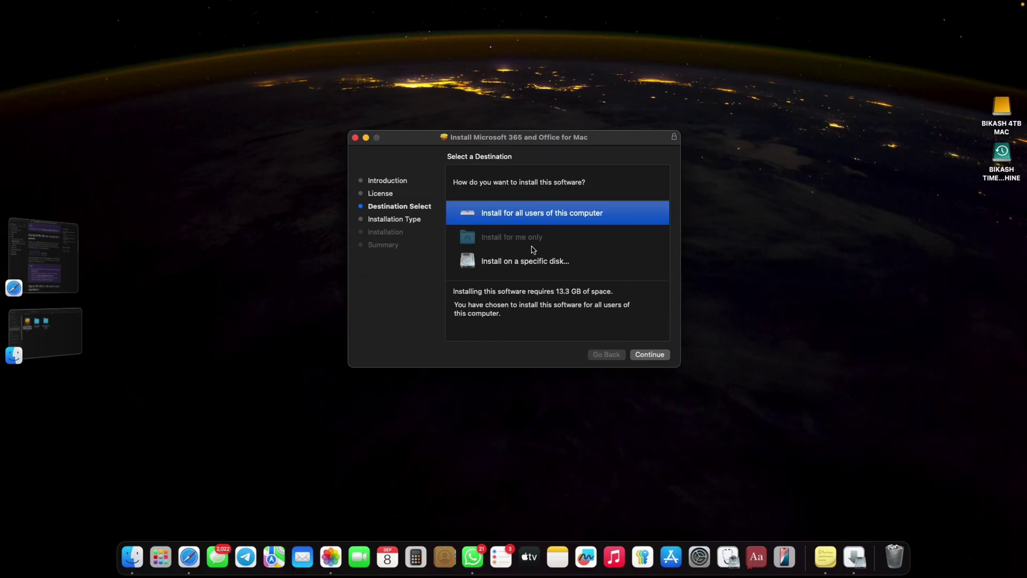
pyautogui.click(650, 355)
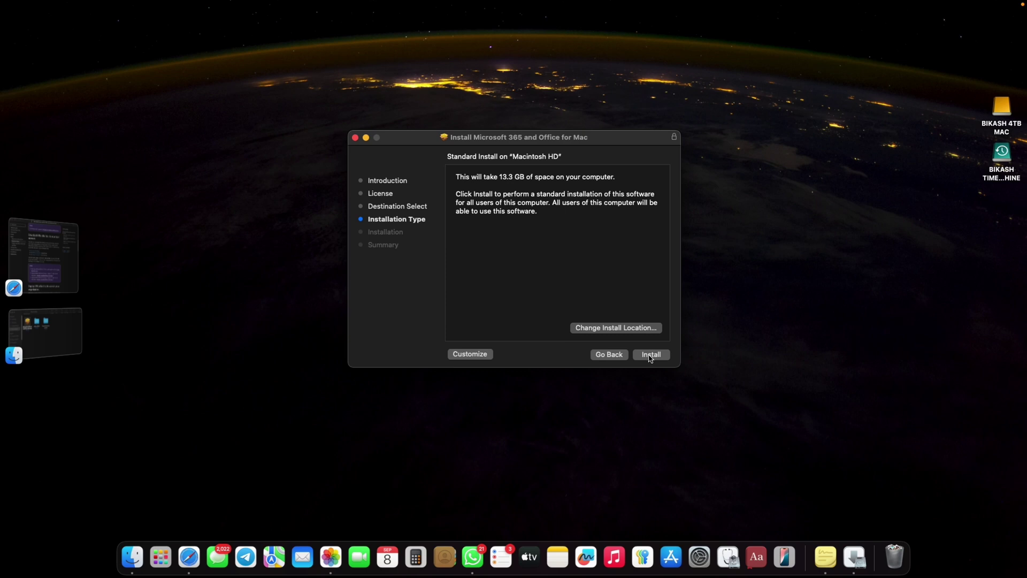
# Step: Start the install, authorise it with the admin password, and deny access to other apps' data
pyautogui.click(650, 354)
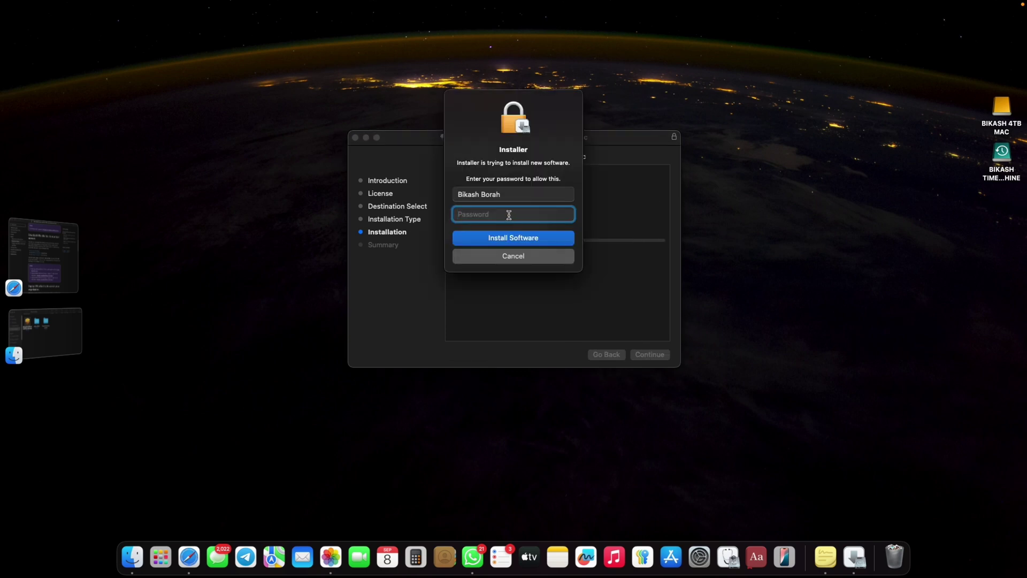
pyautogui.write('*********')
pyautogui.press('Return')
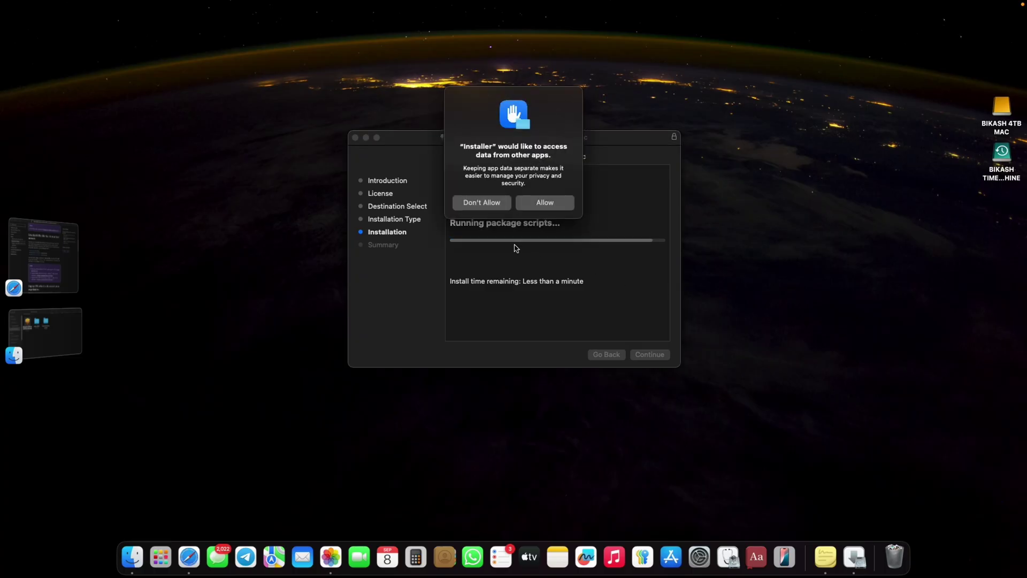
pyautogui.click(487, 204)
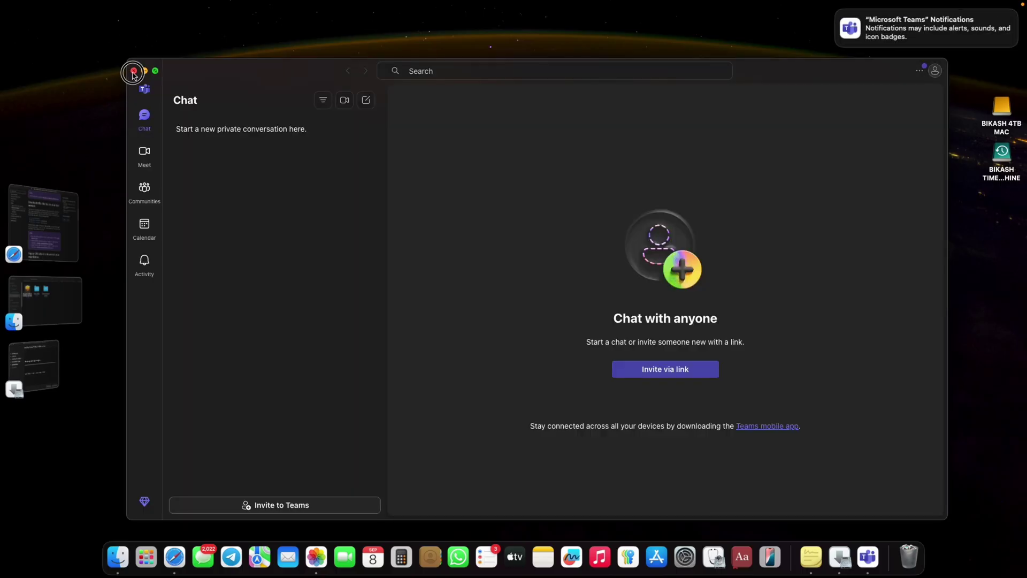
# Step: Close the Microsoft Teams window and launch Microsoft Excel from Launchpad
pyautogui.click(133, 71)
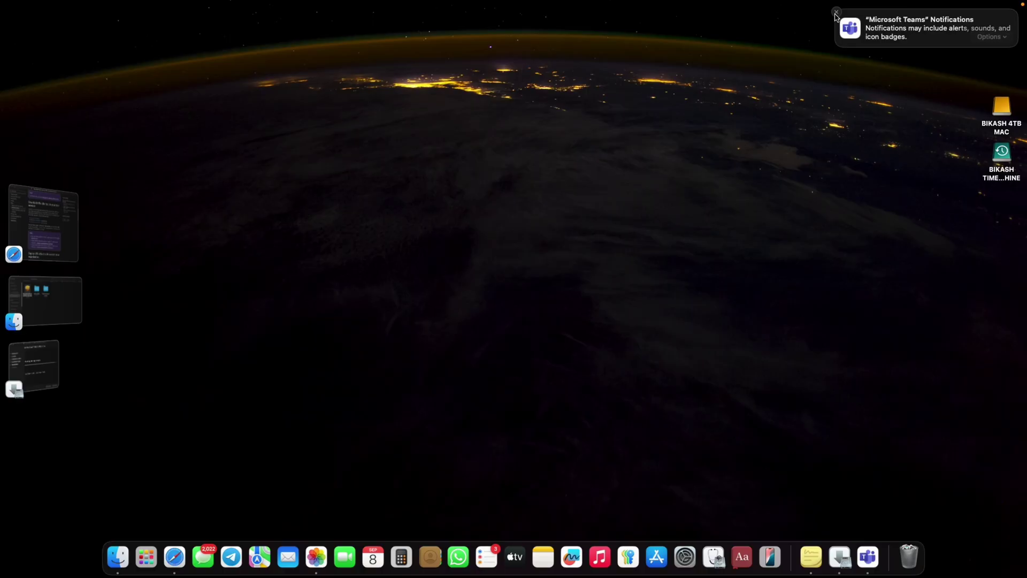
pyautogui.click(138, 560)
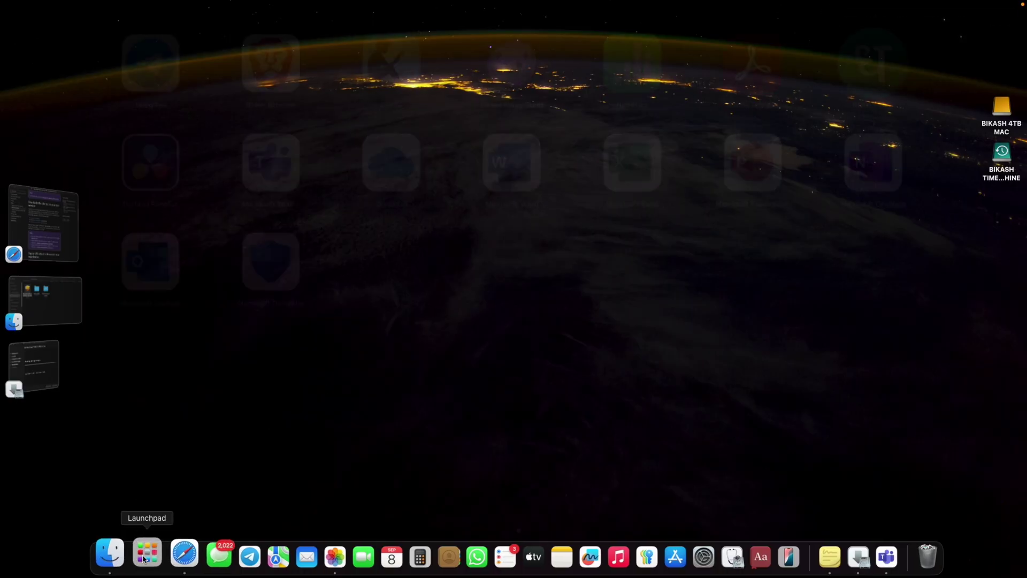
pyautogui.click(632, 161)
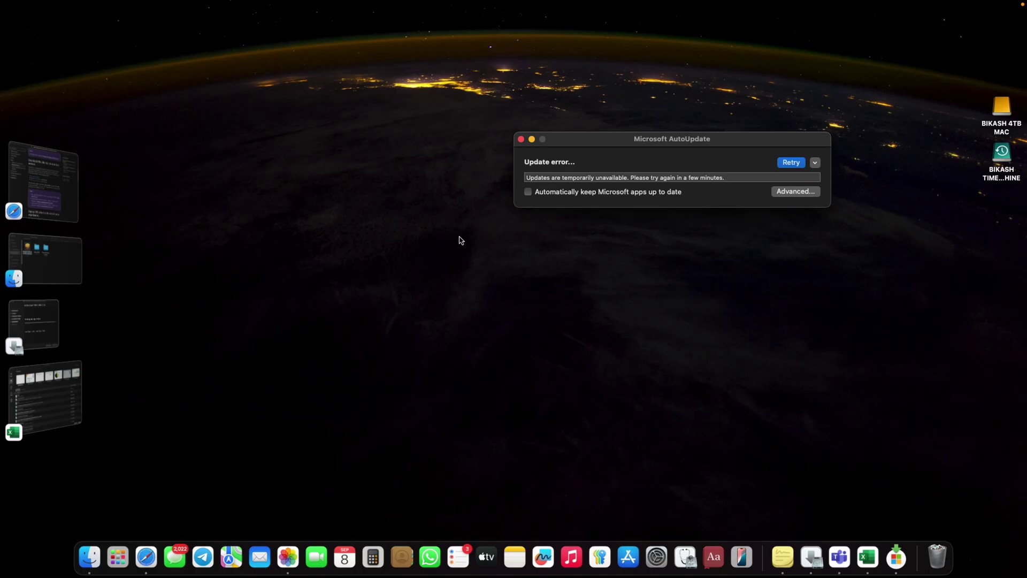
# Step: Enable 'Automatically keep Microsoft apps up to date', retry the update check, and close AutoUpdate
pyautogui.click(790, 165)
pyautogui.click(540, 191)
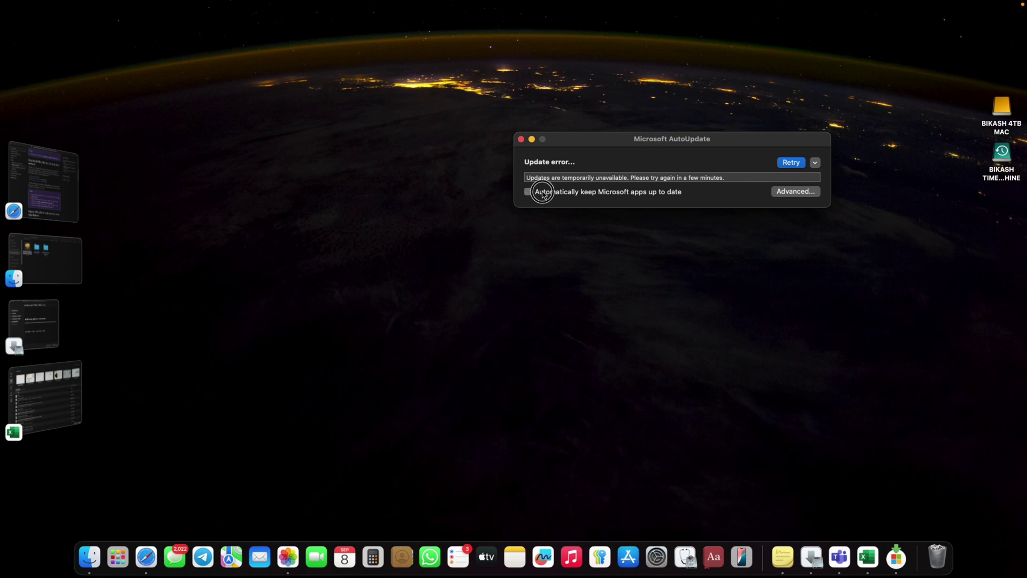
pyautogui.click(795, 192)
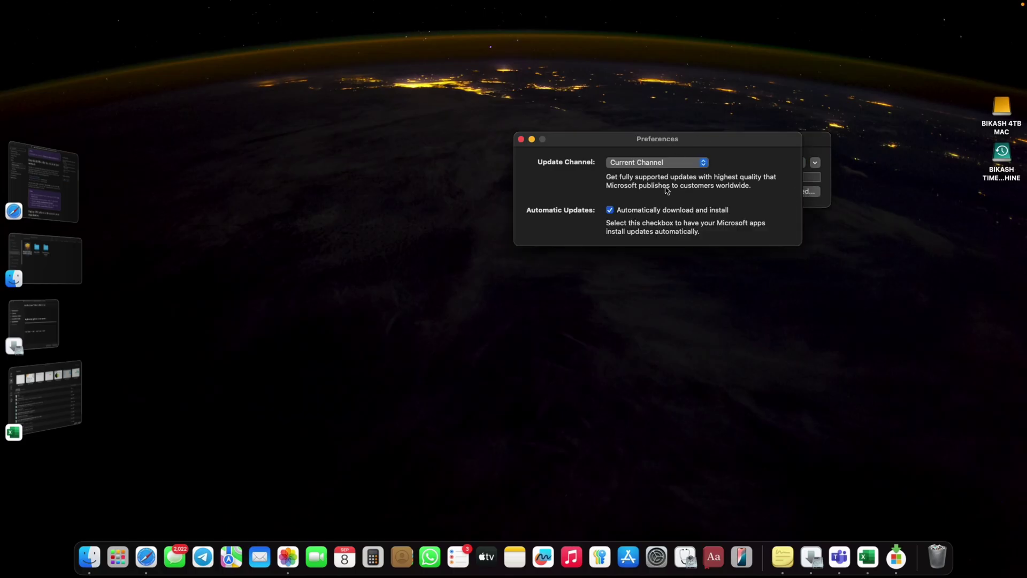
pyautogui.click(521, 140)
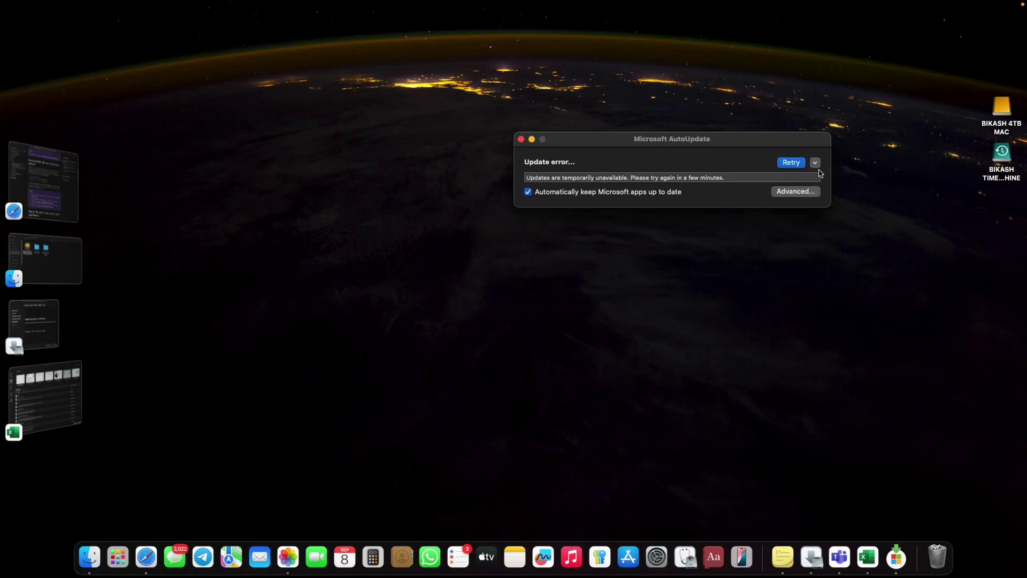
pyautogui.click(799, 162)
pyautogui.click(793, 164)
pyautogui.click(520, 139)
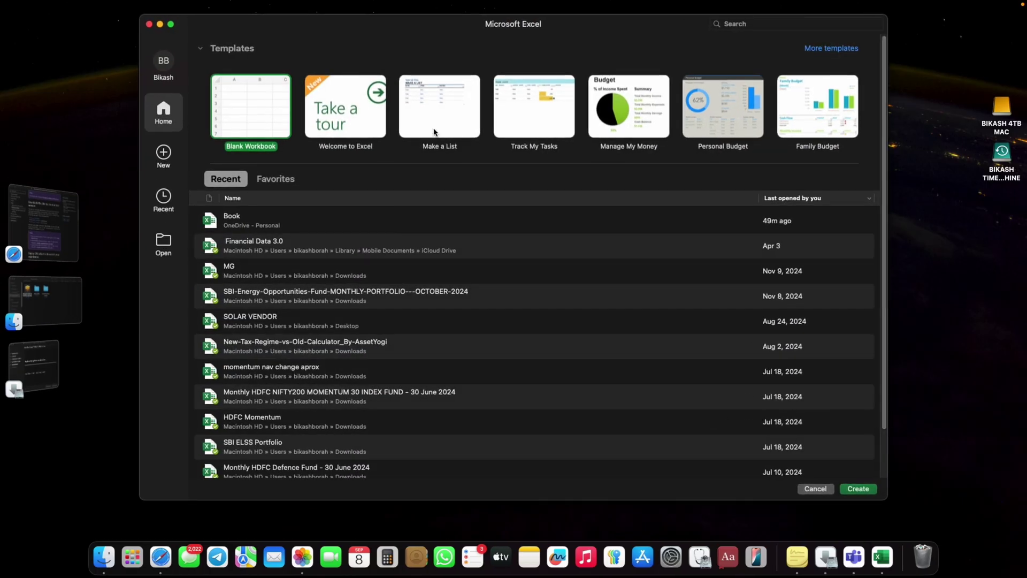
# Step: Dismiss Launchpad and quit Excel from its Dock menu
pyautogui.press('F4')
pyautogui.click(567, 421)
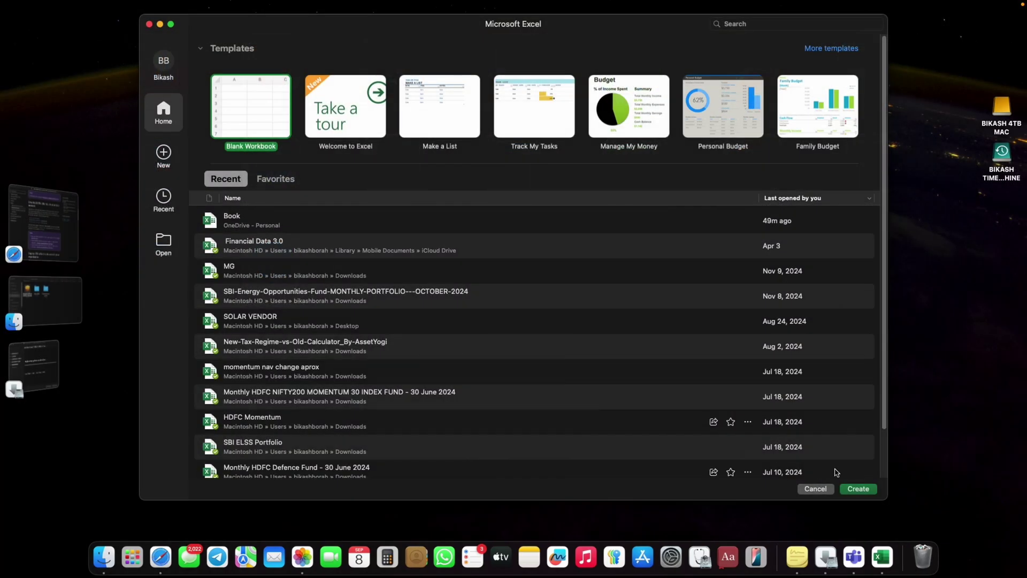
pyautogui.rightClick(882, 557)
pyautogui.click(881, 512)
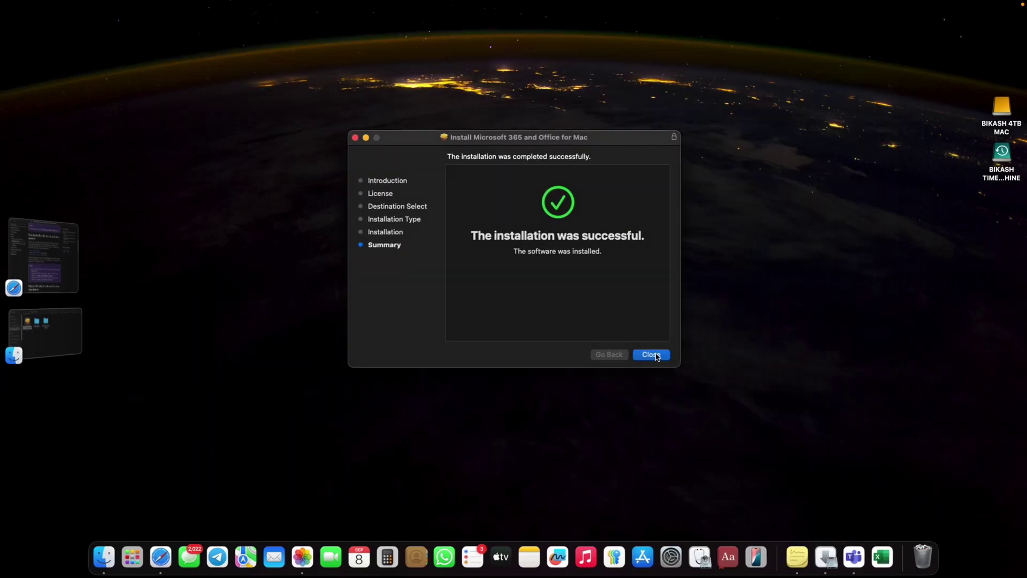
# Step: Close the installer, move its package to the Trash, and close the Downloads window
pyautogui.click(652, 355)
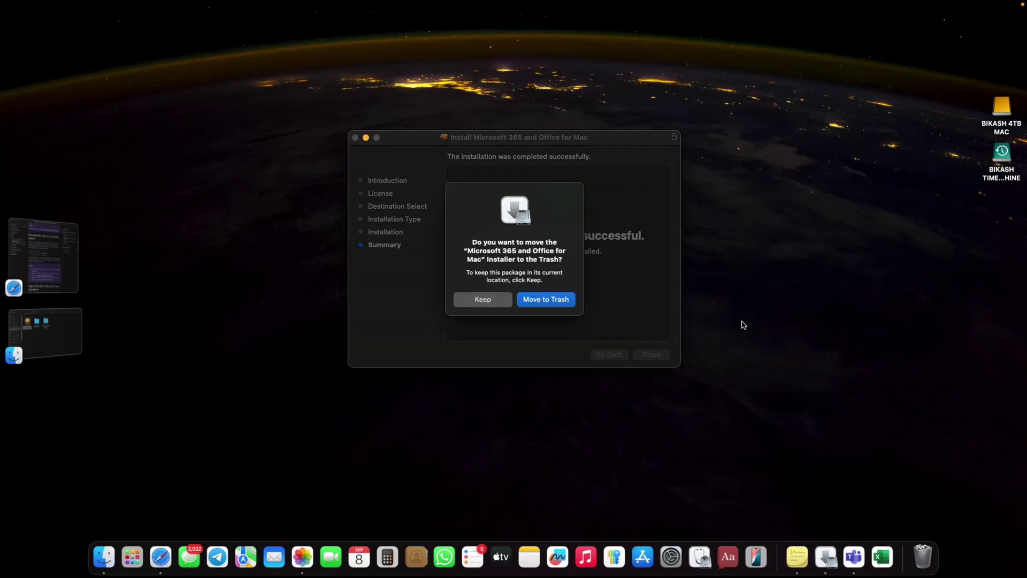
pyautogui.click(540, 299)
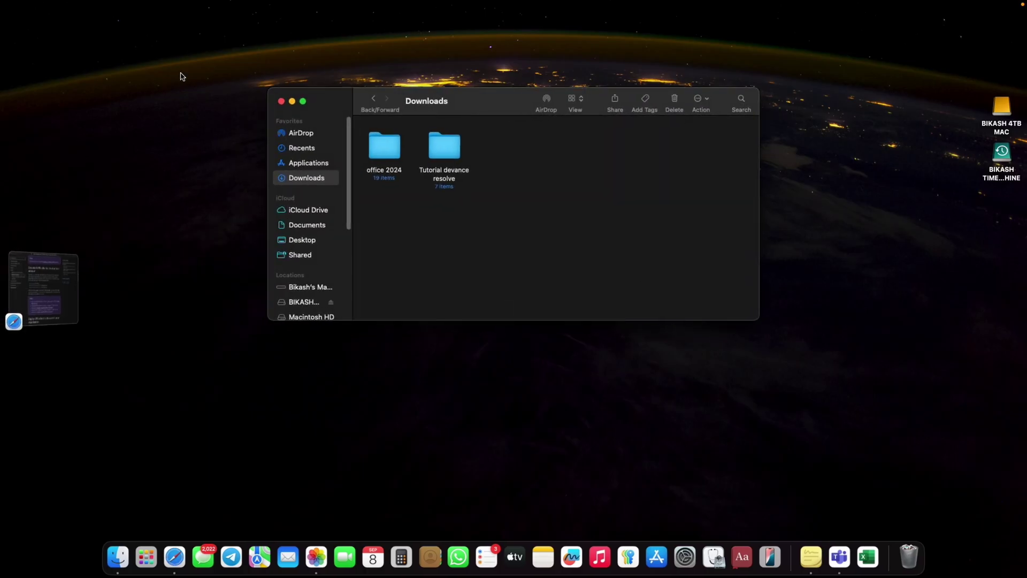
pyautogui.click(281, 102)
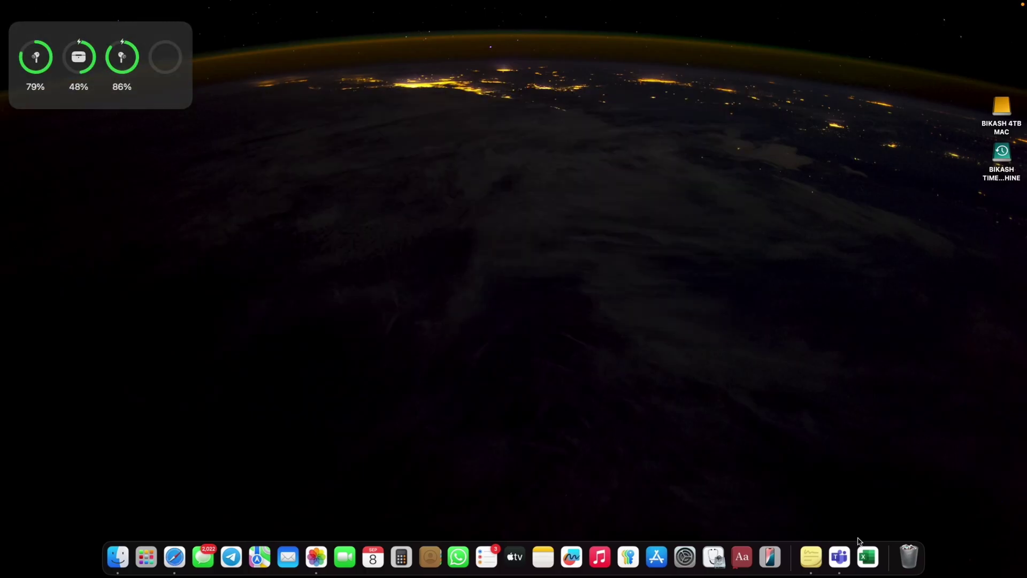
# Step: Quit Microsoft Teams from the Dock and return to Safari's Office deployment page
pyautogui.rightClick(840, 554)
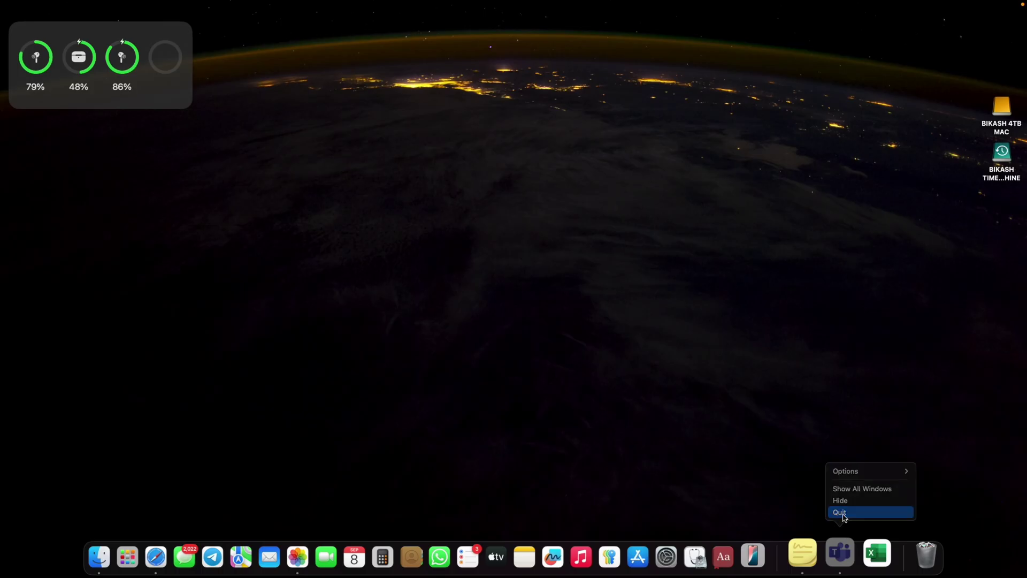
pyautogui.click(840, 513)
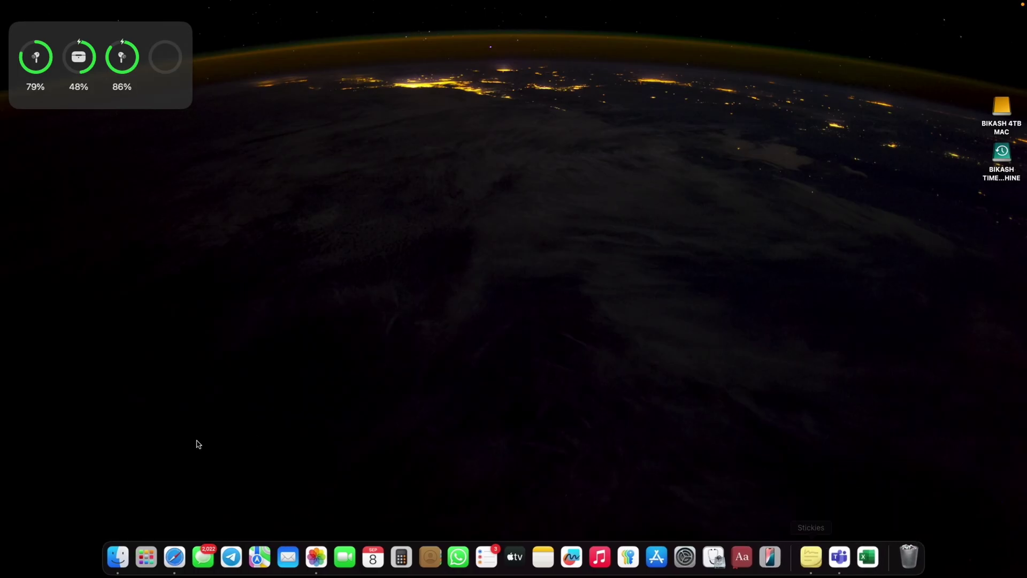
pyautogui.click(174, 557)
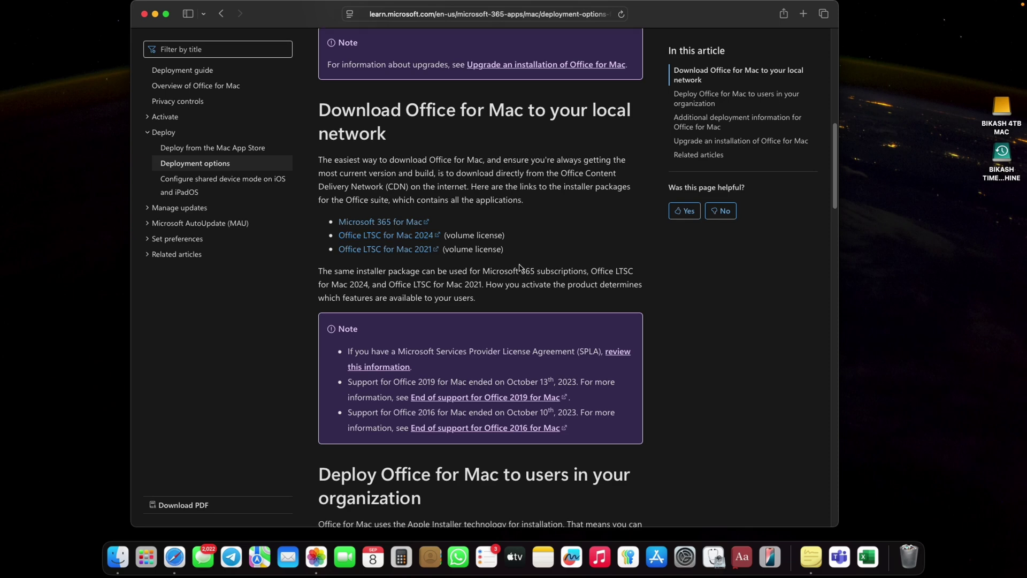
# Step: Scroll the article to the 'Upgrade to Office LTSC for Mac 2024' VL Serializer steps, then select the address bar
pyautogui.scroll(-5, 527, 270)
pyautogui.scroll(-8, 530, 275)
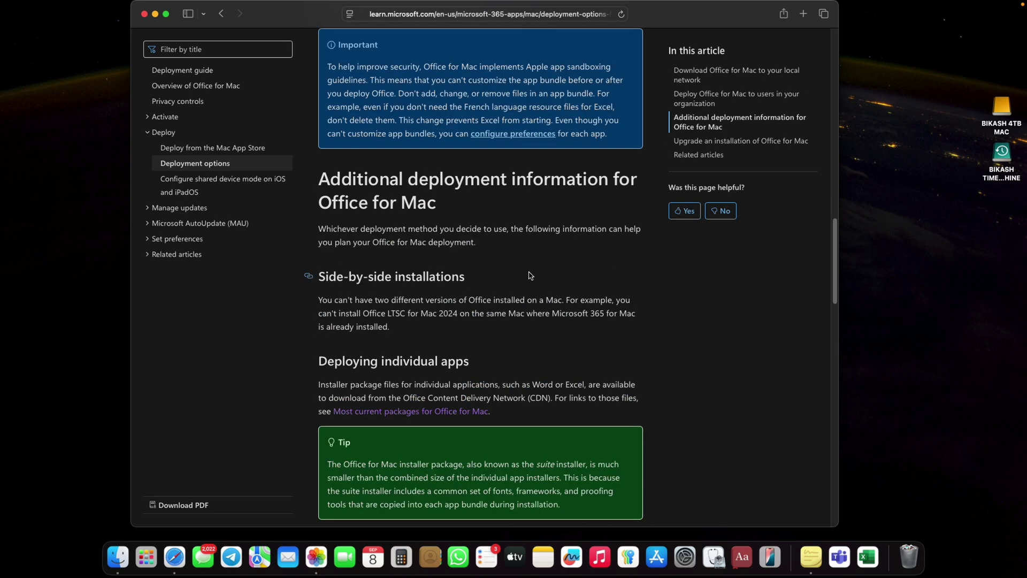
pyautogui.scroll(-9, 481, 352)
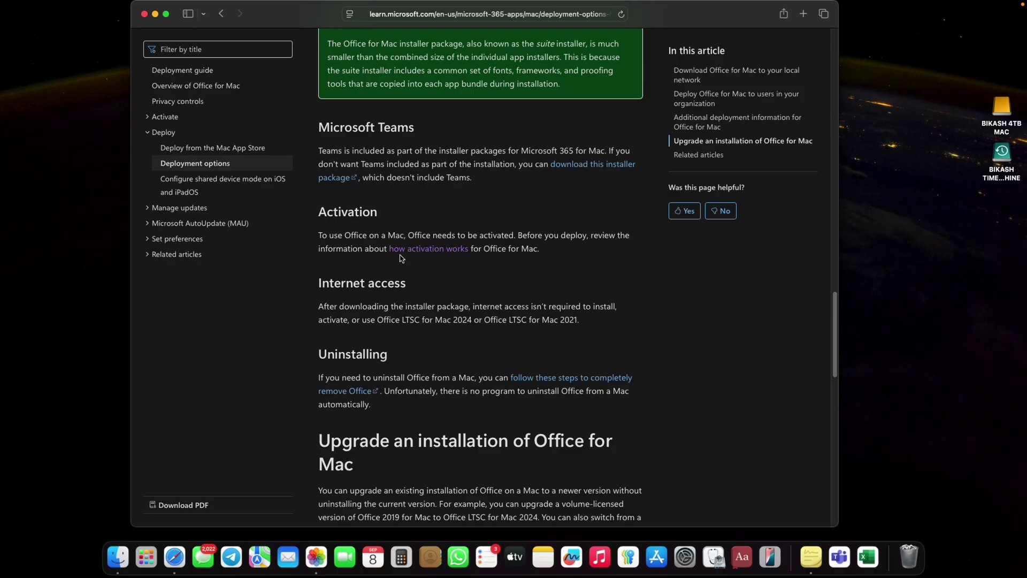
pyautogui.scroll(-7, 438, 254)
pyautogui.scroll(-6, 447, 260)
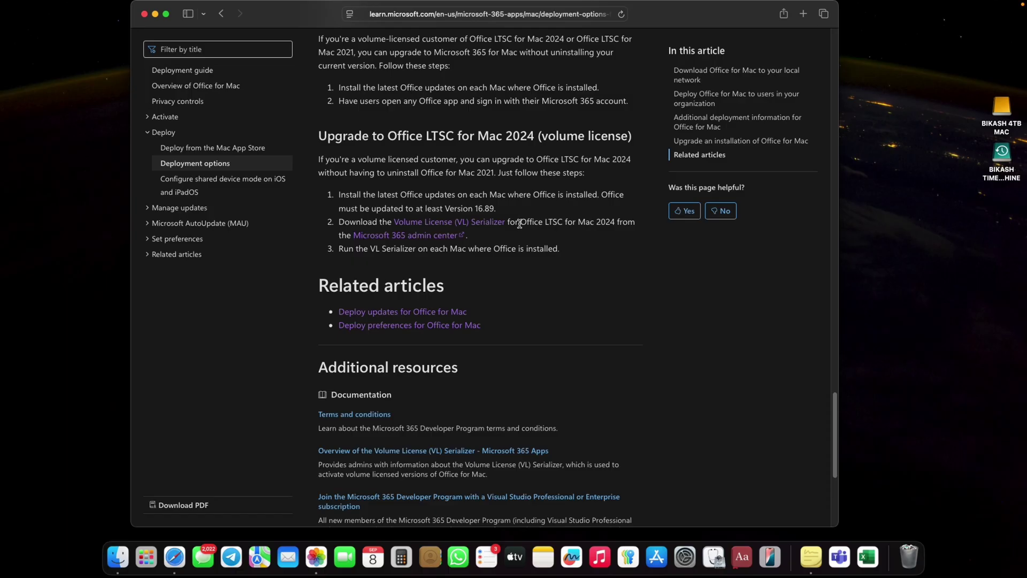
pyautogui.moveTo(394, 221); pyautogui.dragTo(509, 221)
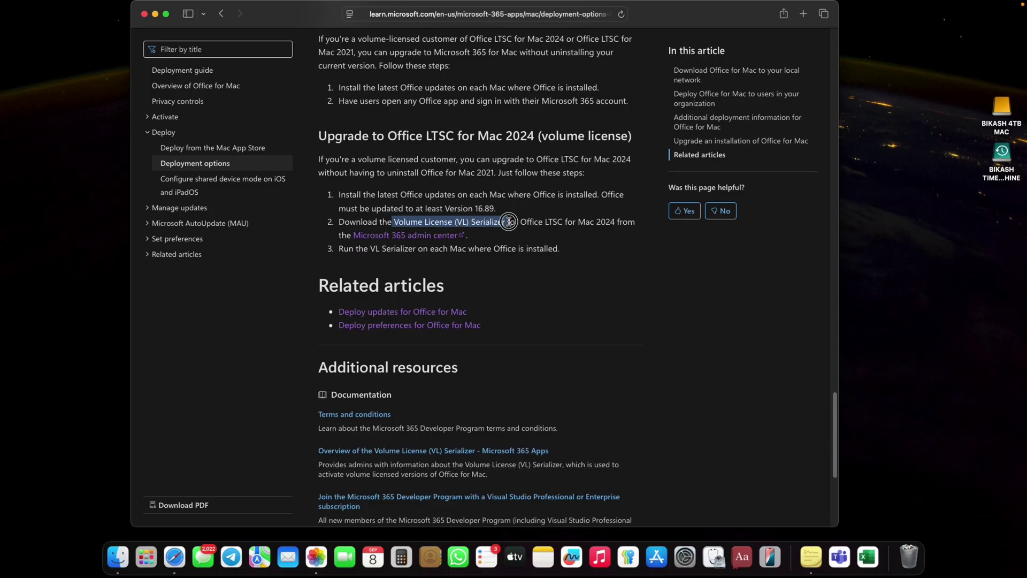
pyautogui.click(613, 367)
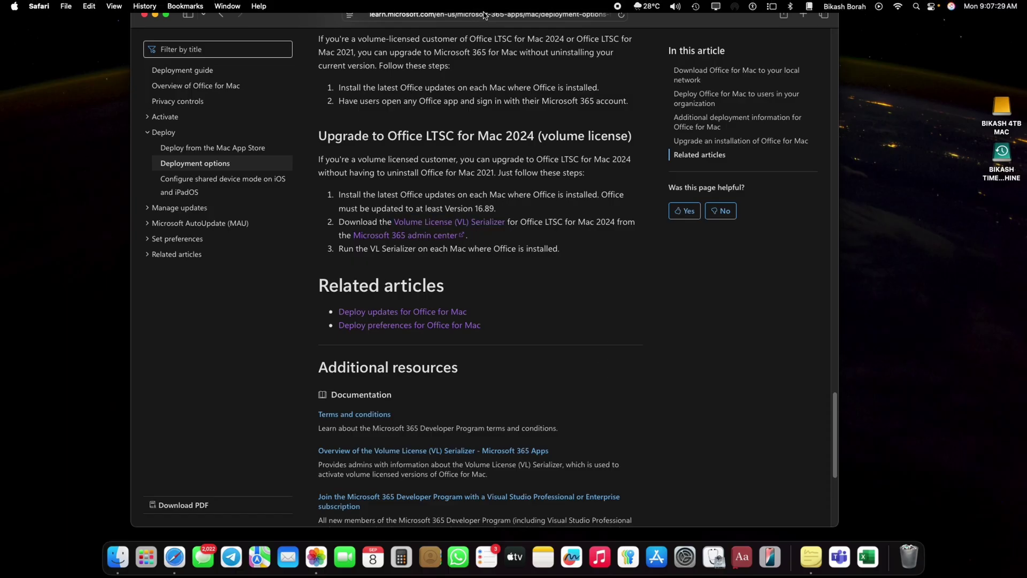
pyautogui.click(566, 15)
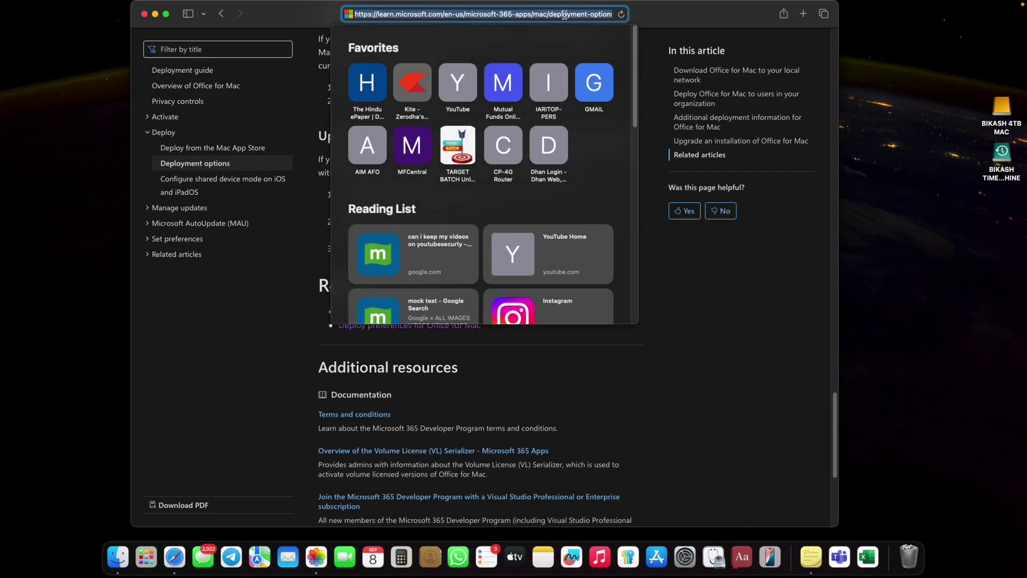
# Step: Search 'office 2024 for mac volume license sterliser' and open the GitHub Microsoft-Office-For-MacOS releases result
pyautogui.write('mic')
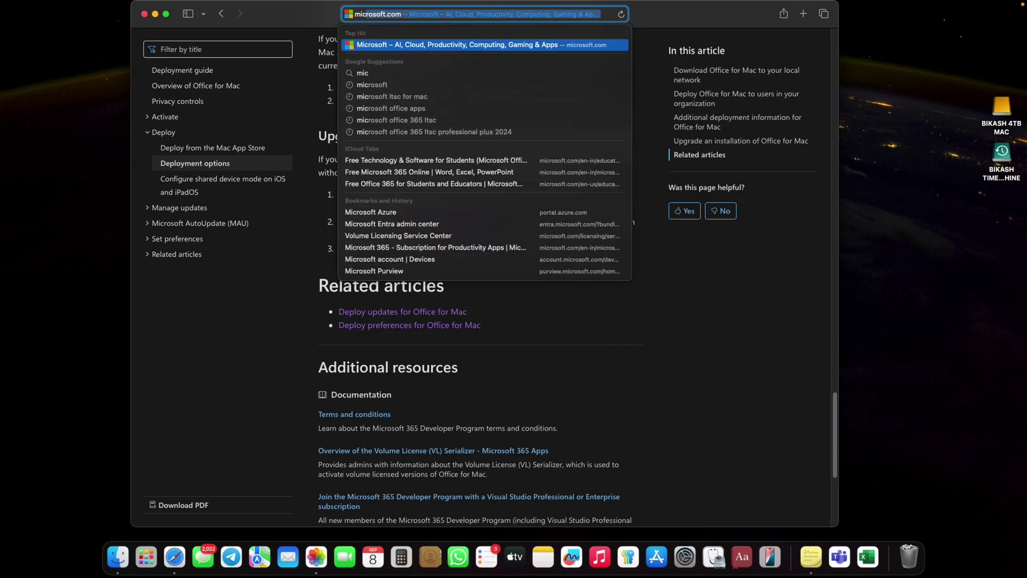
pyautogui.press('BackSpace')
pyautogui.press('BackSpace')
pyautogui.press('BackSpace')
pyautogui.press('BackSpace')
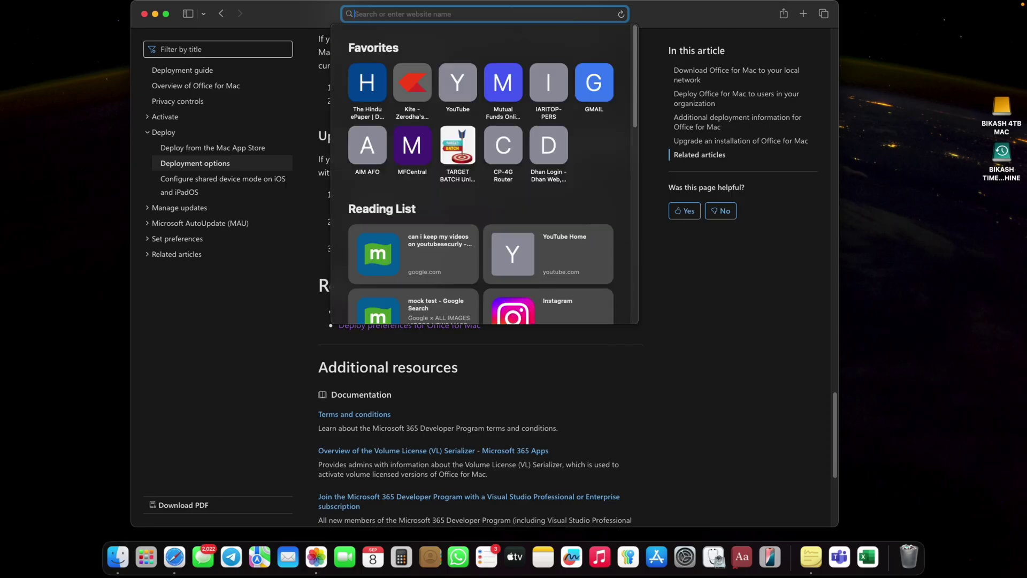
pyautogui.write('offic')
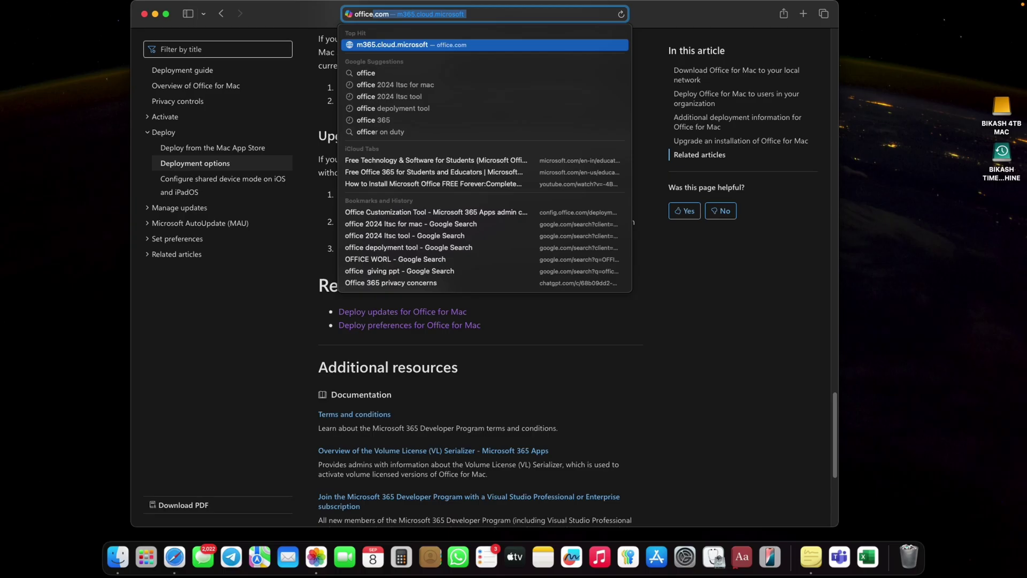
pyautogui.write('e 2024')
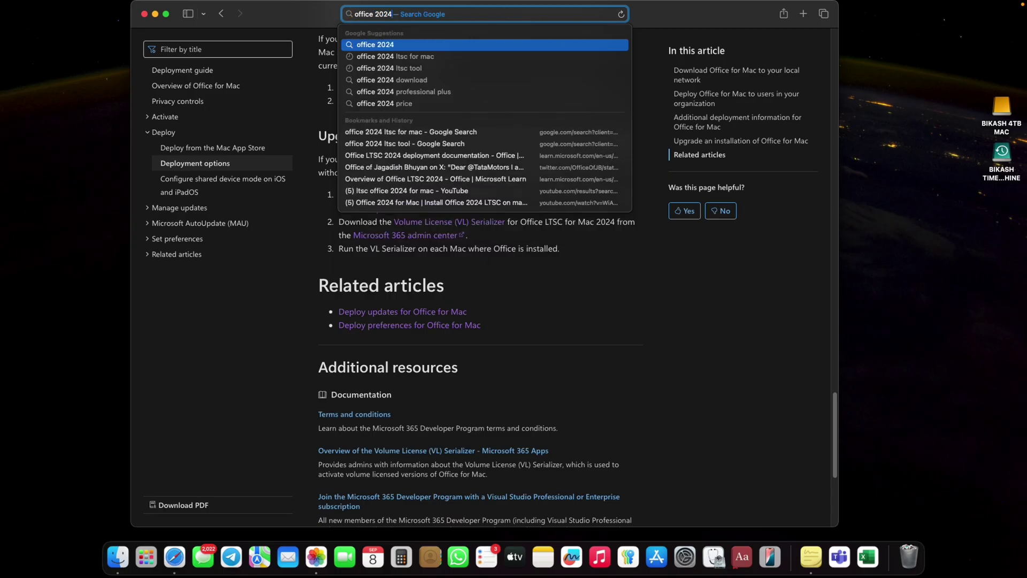
pyautogui.write('for mac volume license sterliser')
pyautogui.press('Return')
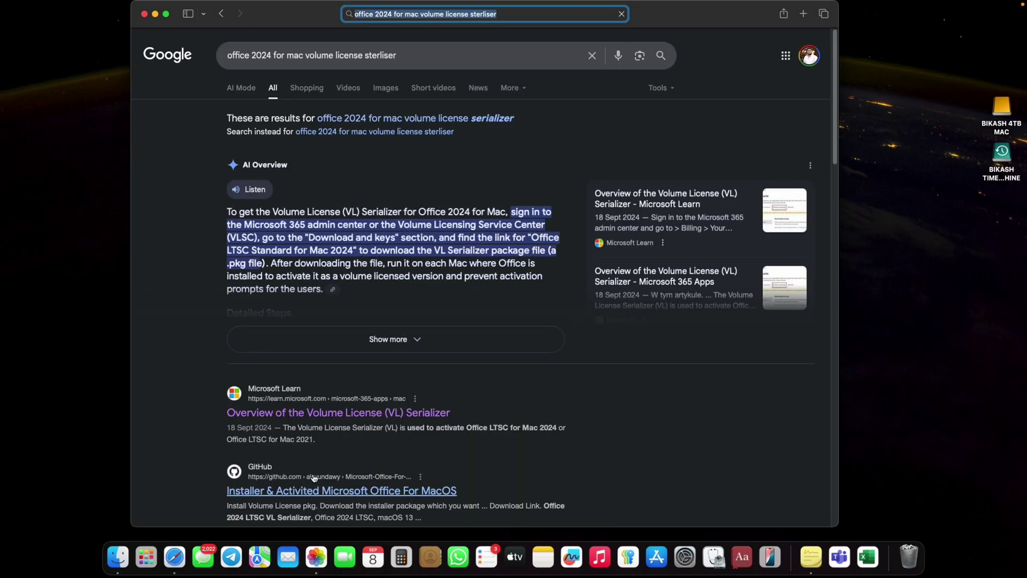
pyautogui.scroll(-5, 323, 404)
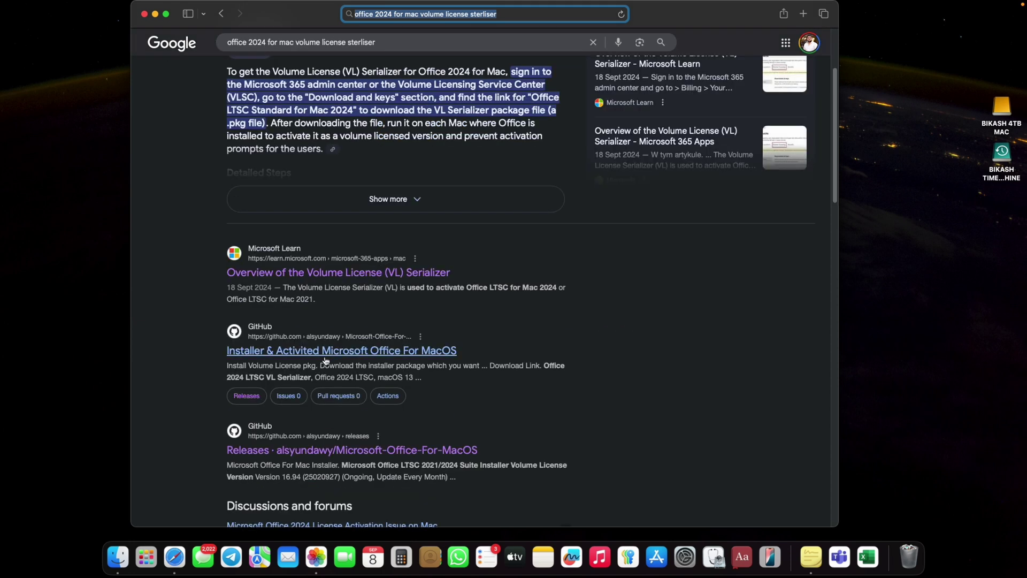
pyautogui.scroll(-2, 333, 358)
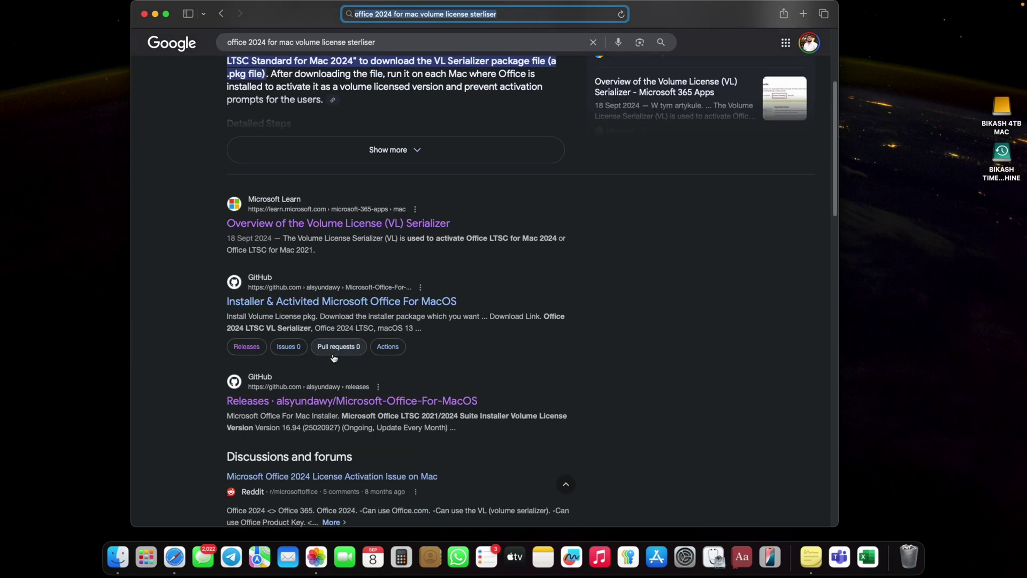
pyautogui.click(332, 402)
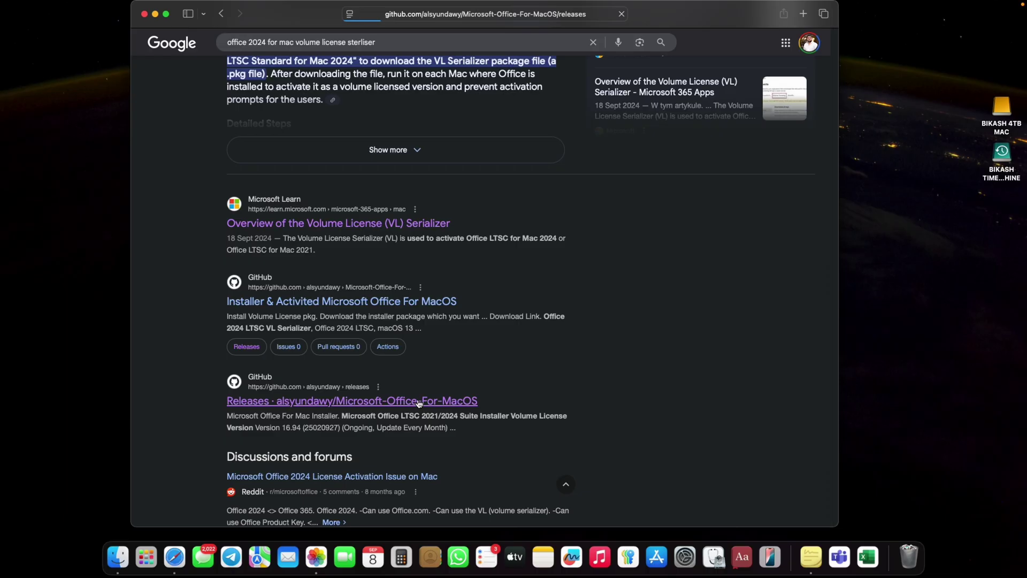
# Step: Download Microsoft_Office_LTSC_2024_VL_Serializer.pkg from the GitHub serializer table and launch it from Safari's downloads
pyautogui.scroll(-15, 461, 356)
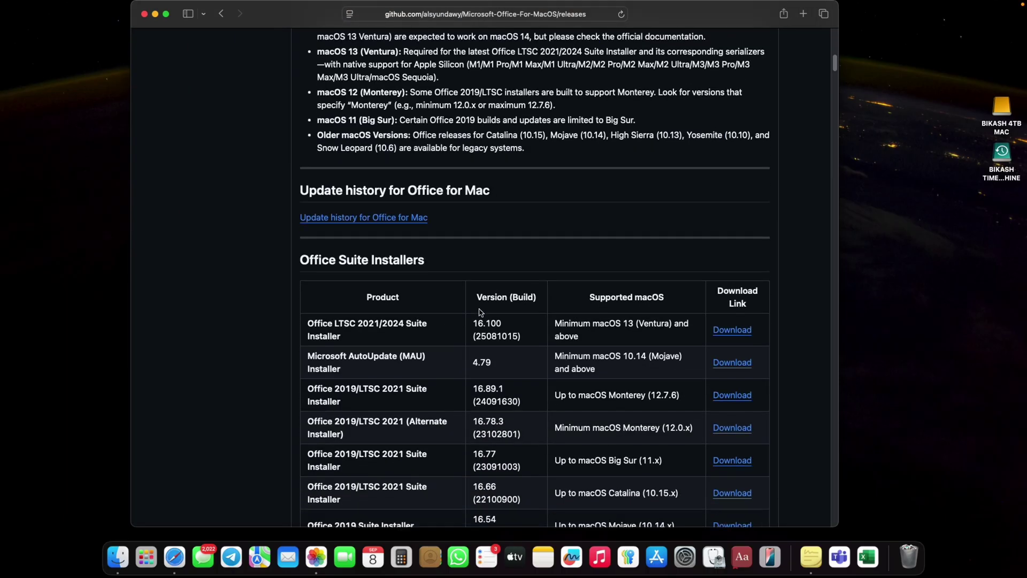
pyautogui.scroll(-8, 673, 418)
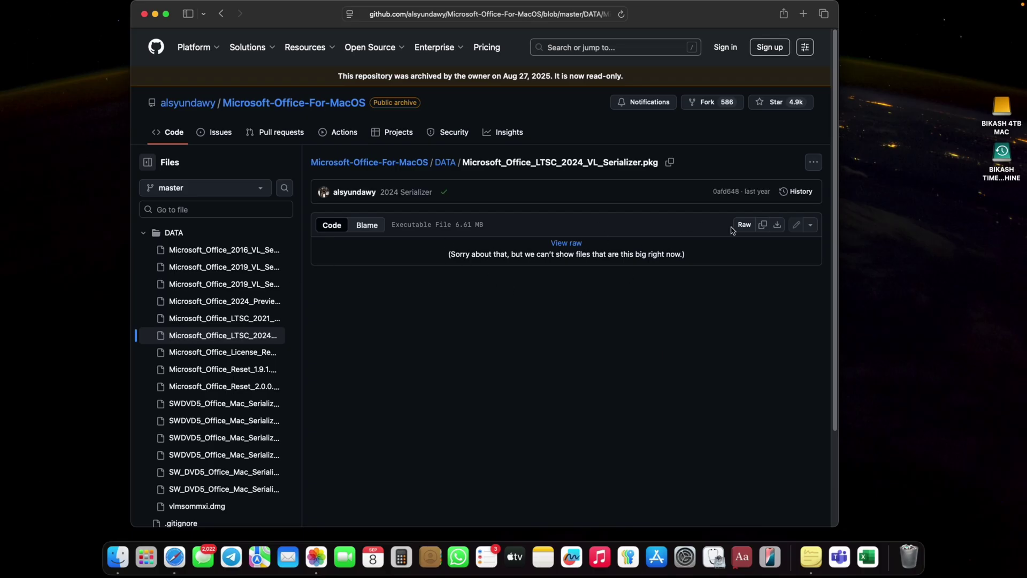
pyautogui.click(778, 225)
pyautogui.click(763, 13)
pyautogui.rightClick(779, 73)
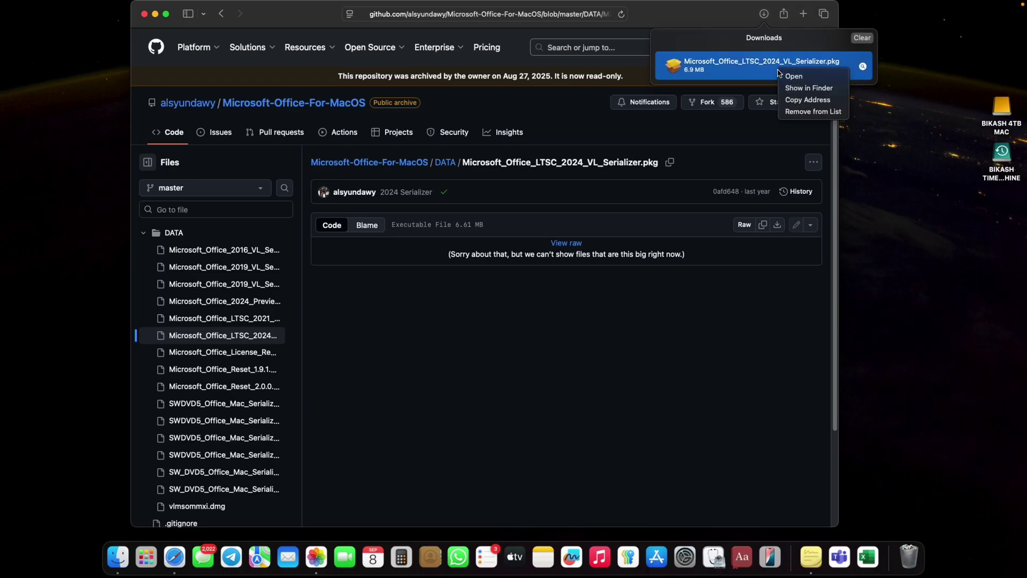
pyautogui.press('Escape')
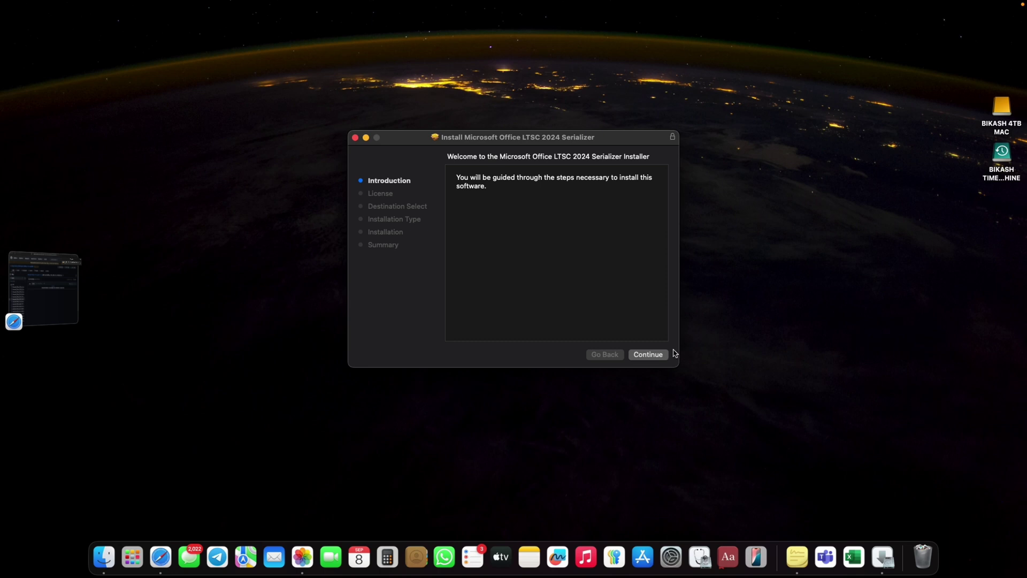
# Step: Accept the serializer's licence agreement and start a standard installation for all users
pyautogui.click(661, 357)
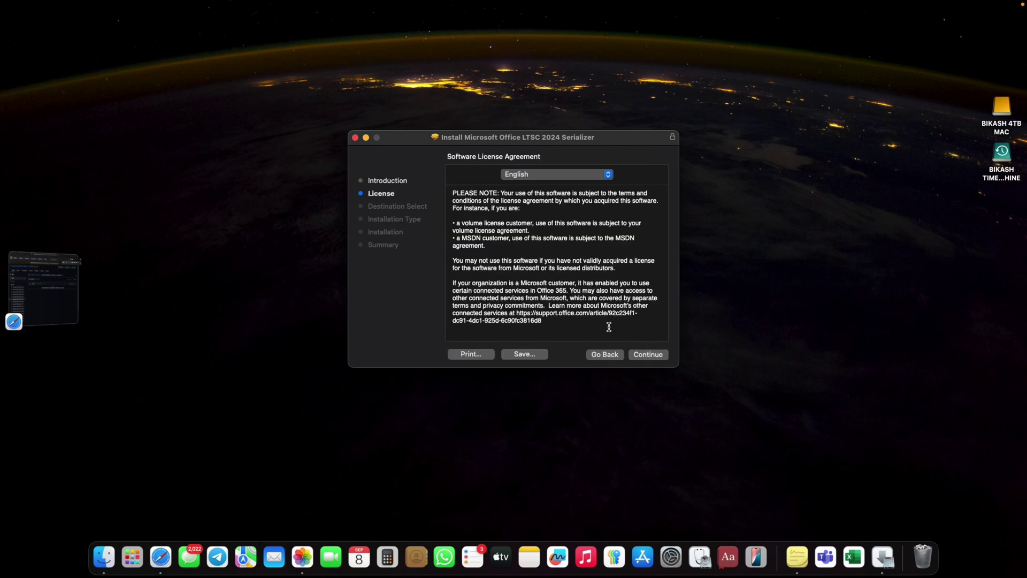
pyautogui.click(662, 358)
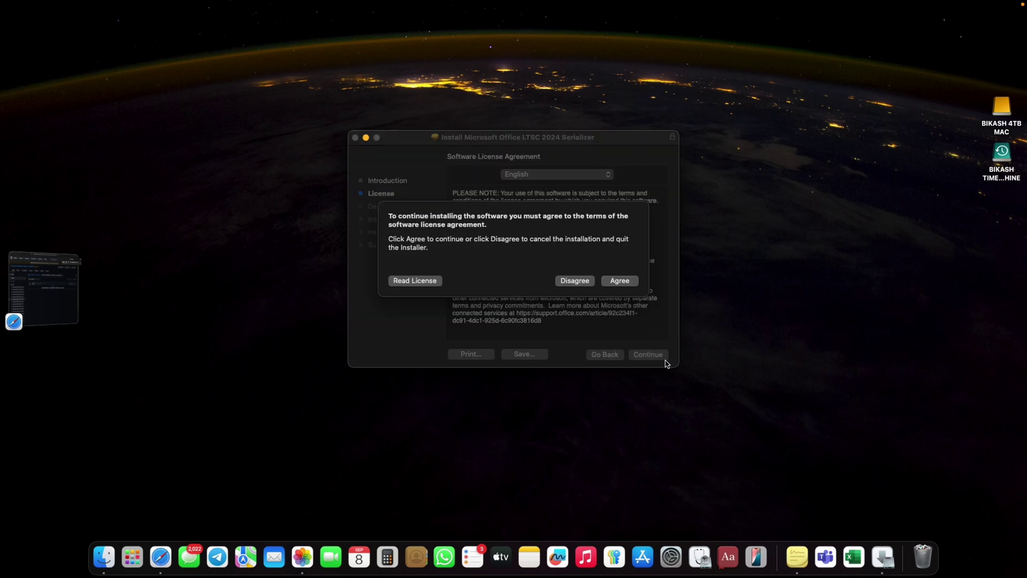
pyautogui.click(623, 282)
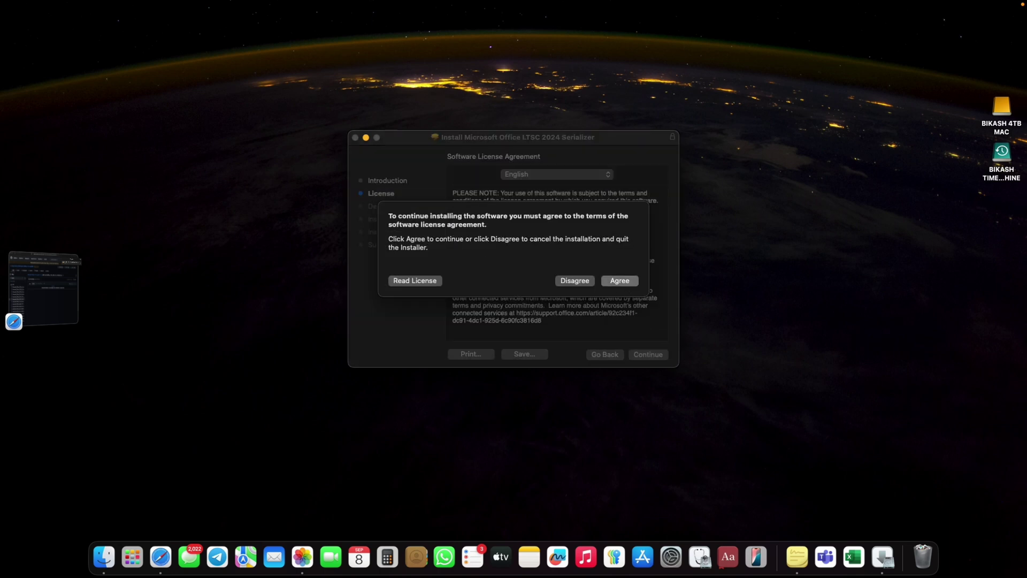
pyautogui.click(661, 354)
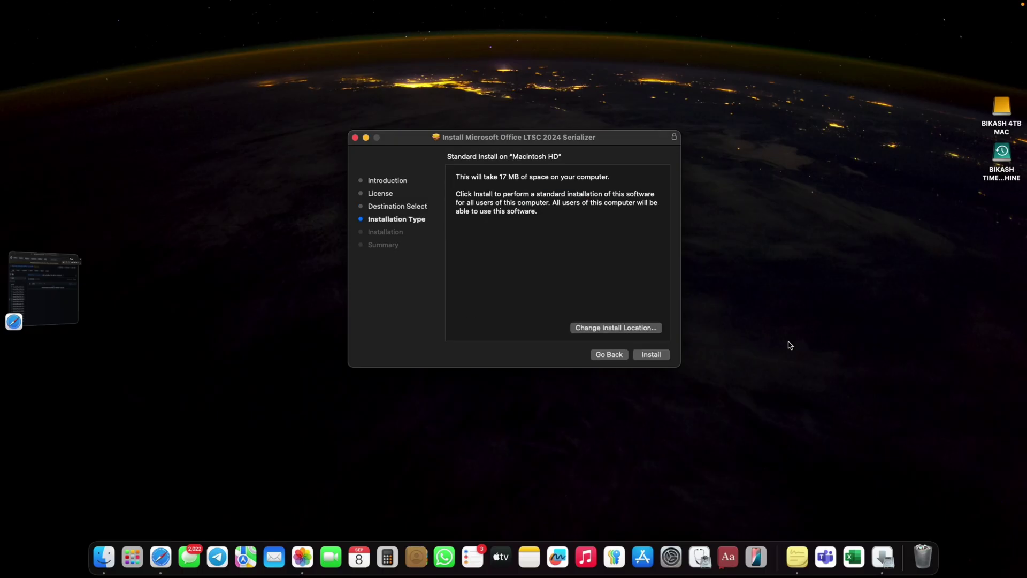
pyautogui.click(659, 357)
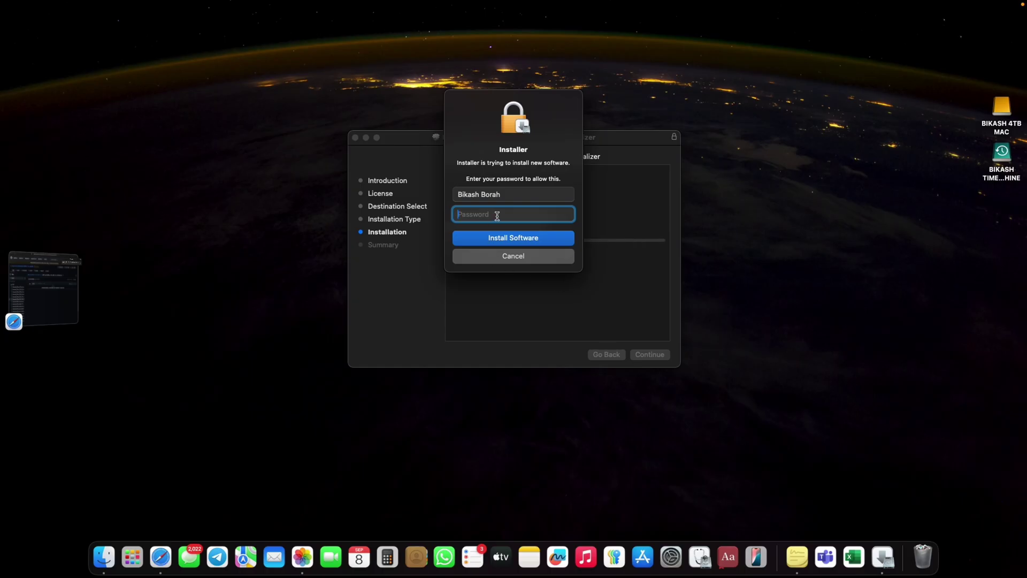
# Step: Authorize the install with the admin password, then close the installer and trash its package
pyautogui.write('*****')
pyautogui.press('Return')
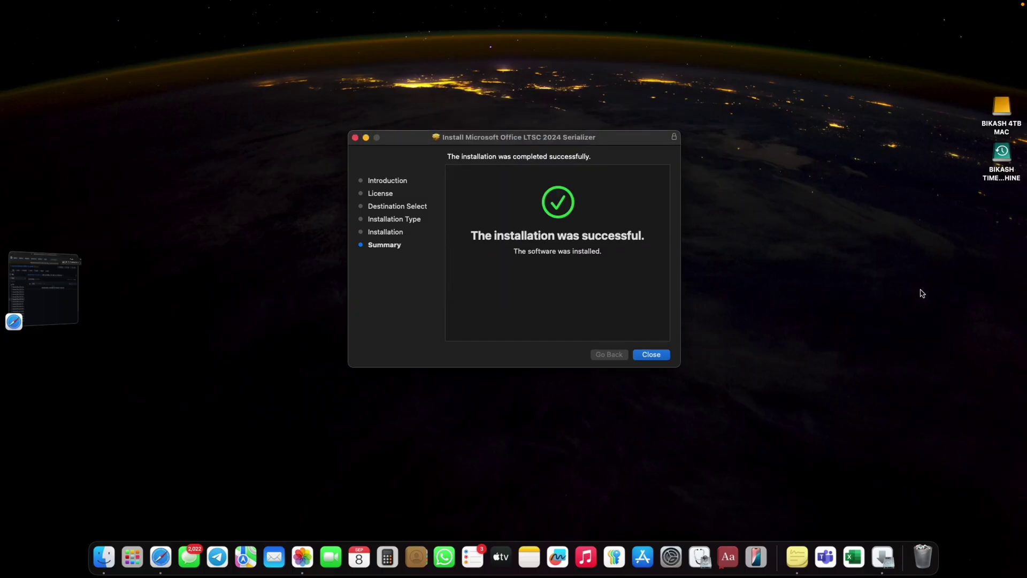
pyautogui.click(665, 357)
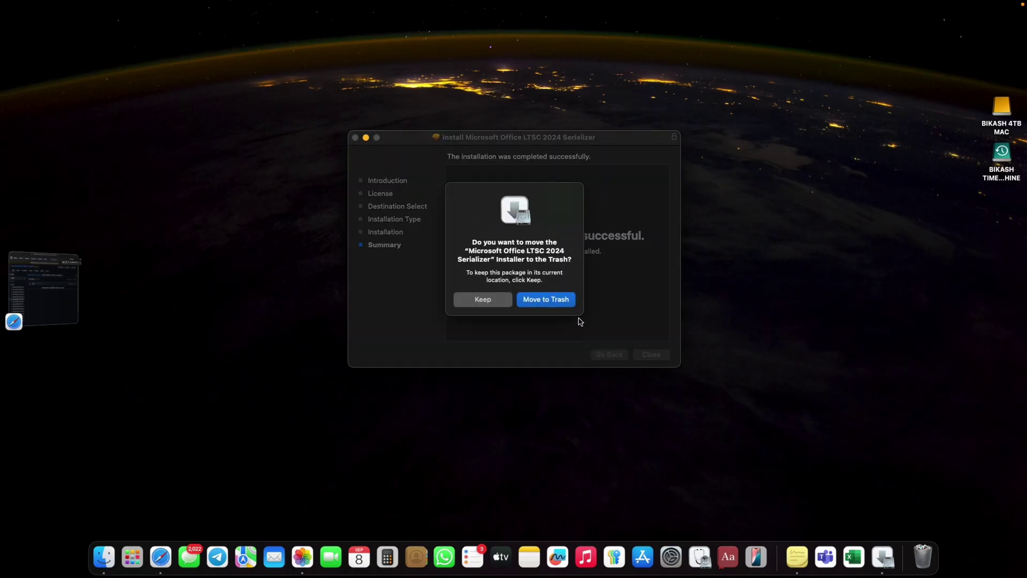
pyautogui.click(565, 299)
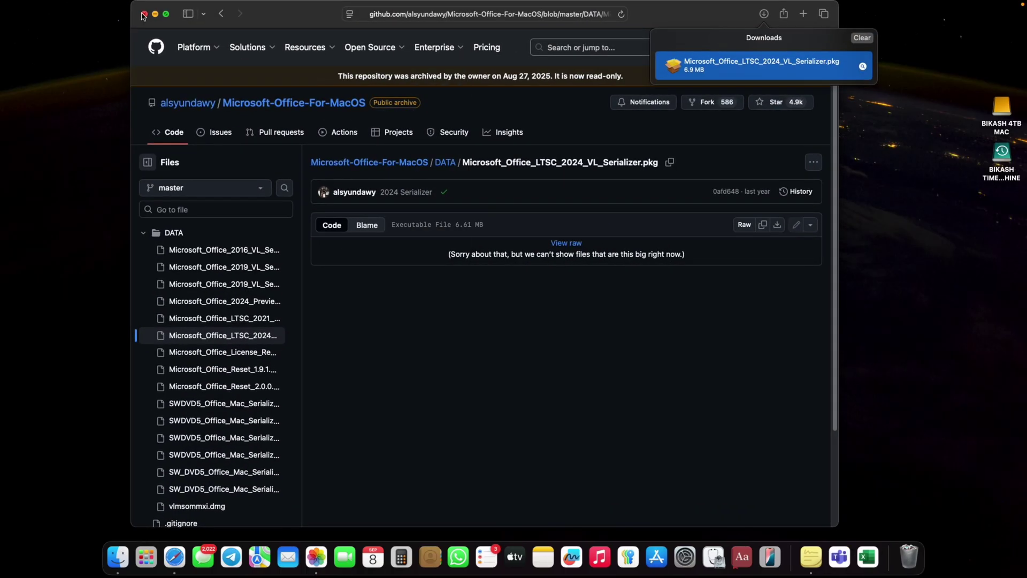
# Step: Minimize Safari and open a new blank Excel workbook
pyautogui.moveTo(341, 18)
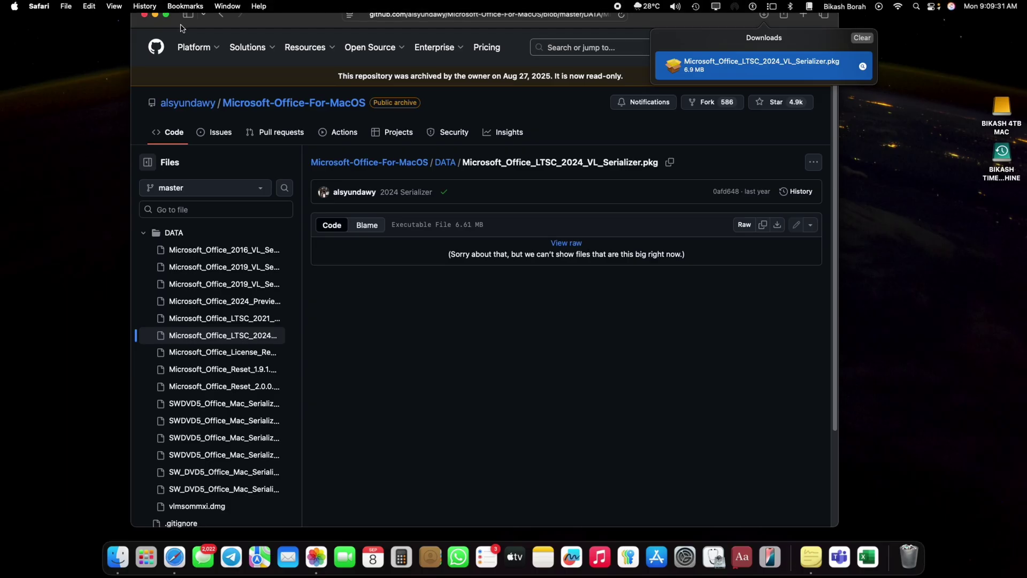
pyautogui.click(155, 15)
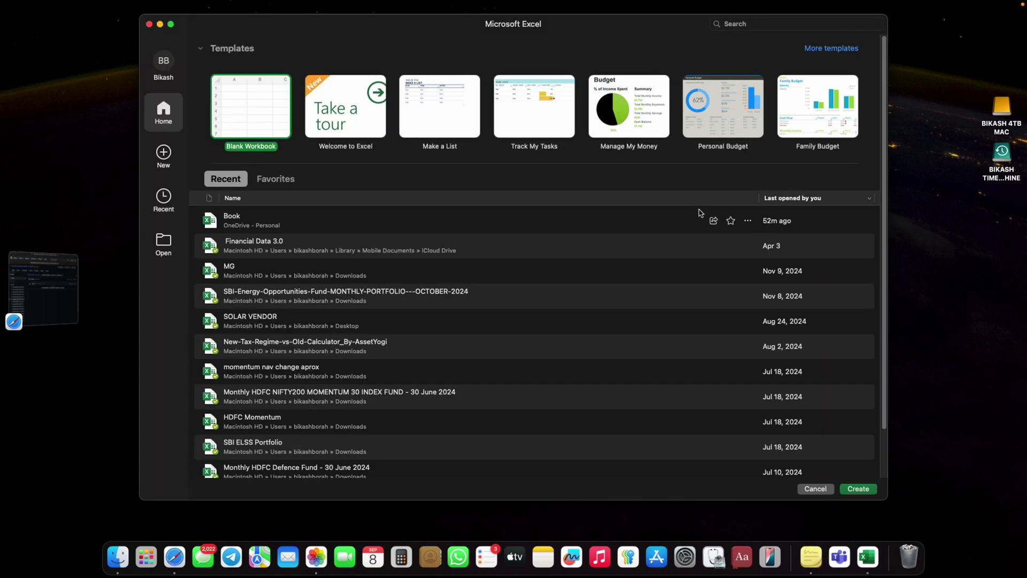
pyautogui.doubleClick(219, 103)
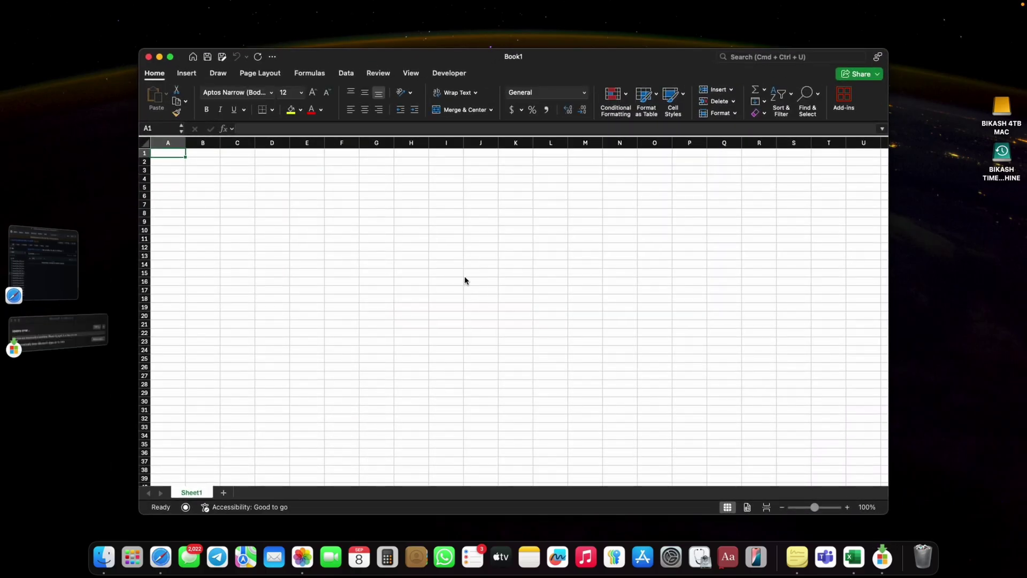
# Step: Type test text 'fgd' in J15 and 'sdsd' in L15, then close the workbook without saving
pyautogui.click(483, 272)
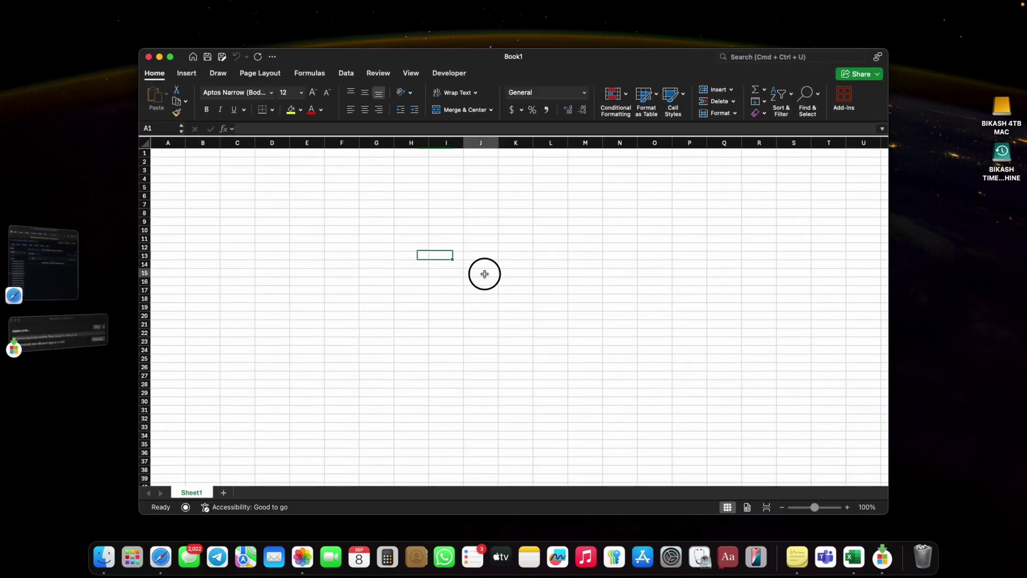
pyautogui.write('fgd')
pyautogui.click(540, 274)
pyautogui.write('sdsd')
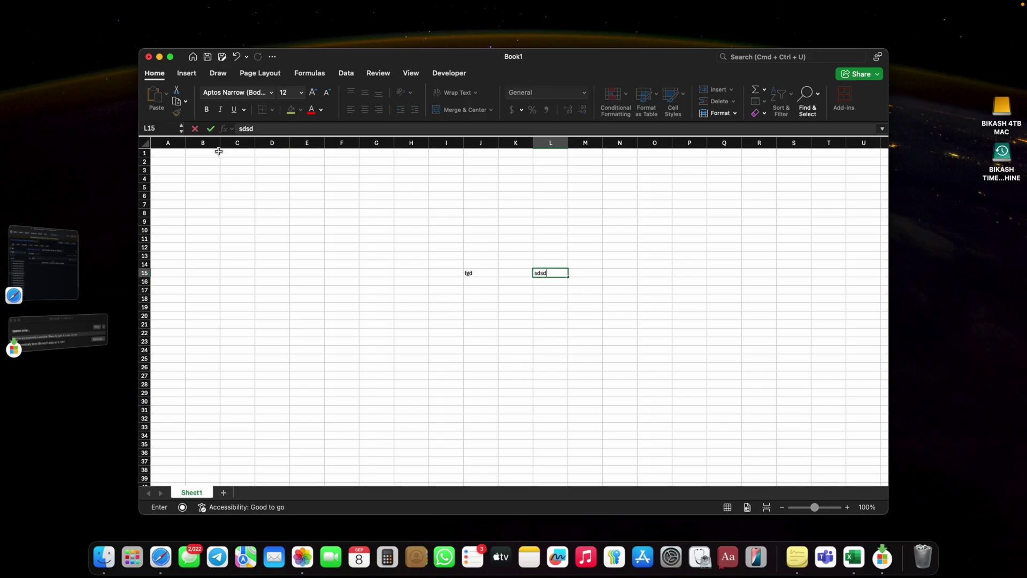
pyautogui.click(148, 56)
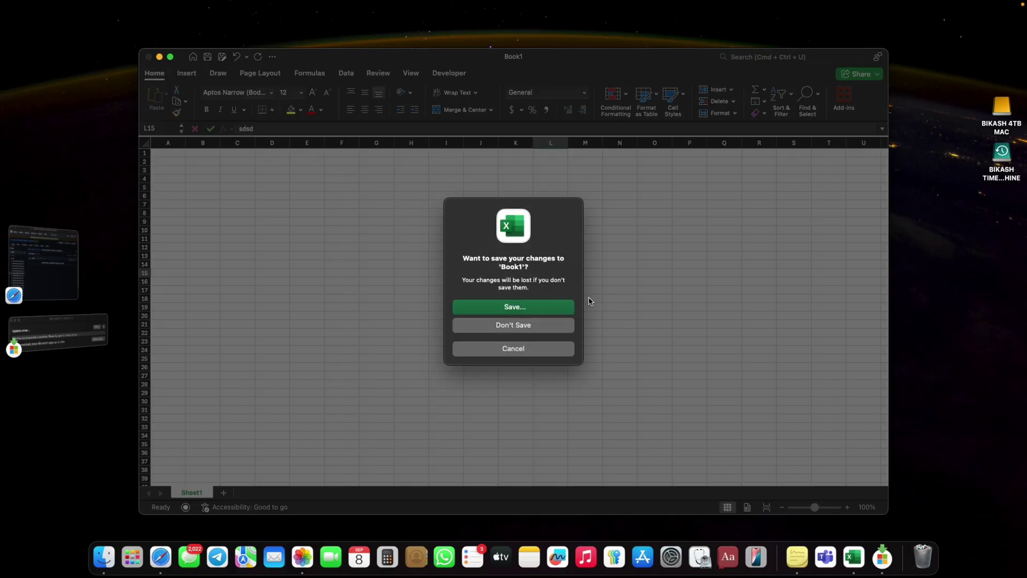
pyautogui.click(532, 325)
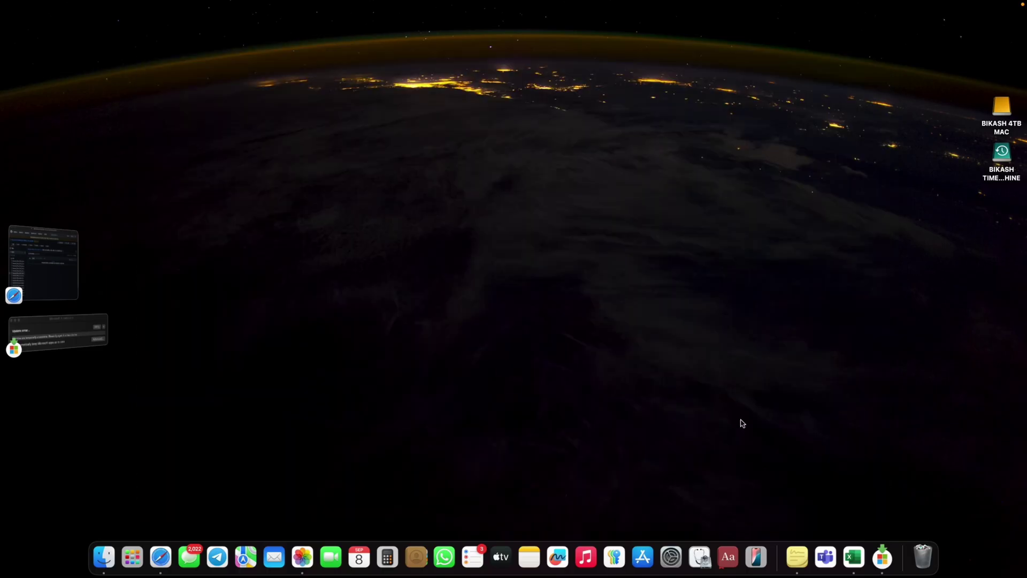
# Step: Open a Finder window showing the Applications folder
pyautogui.click(131, 553)
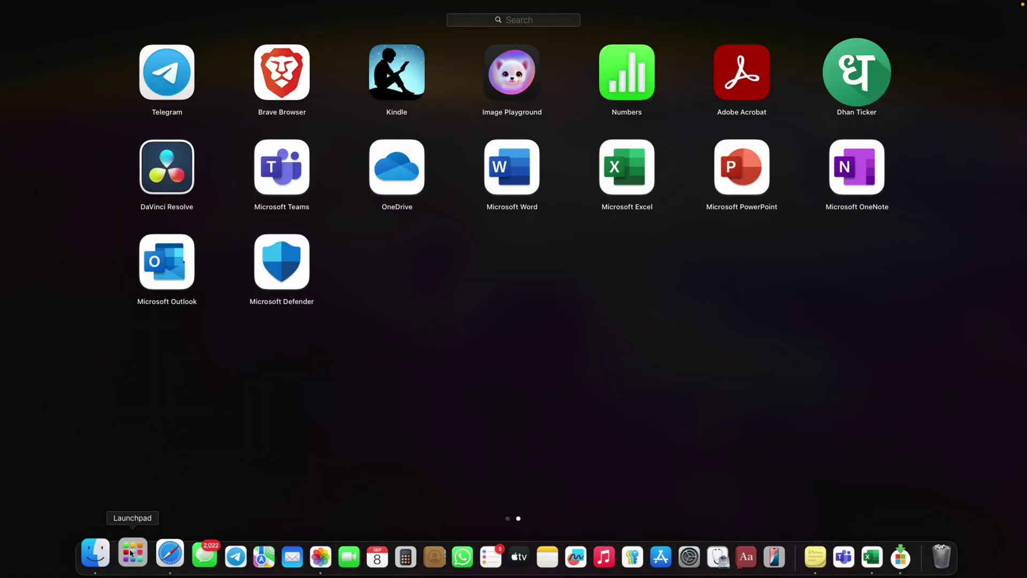
pyautogui.click(140, 552)
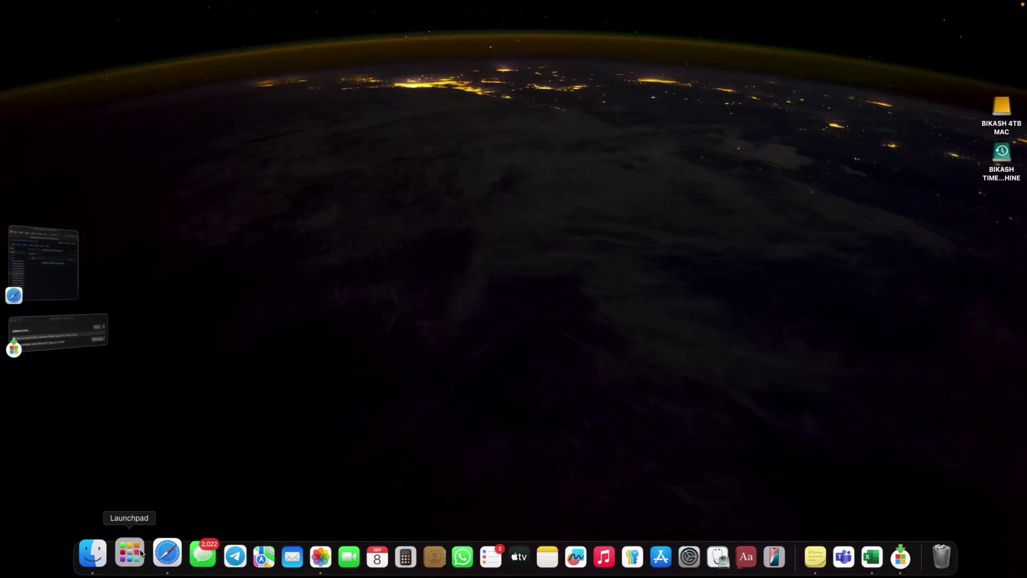
pyautogui.click(97, 553)
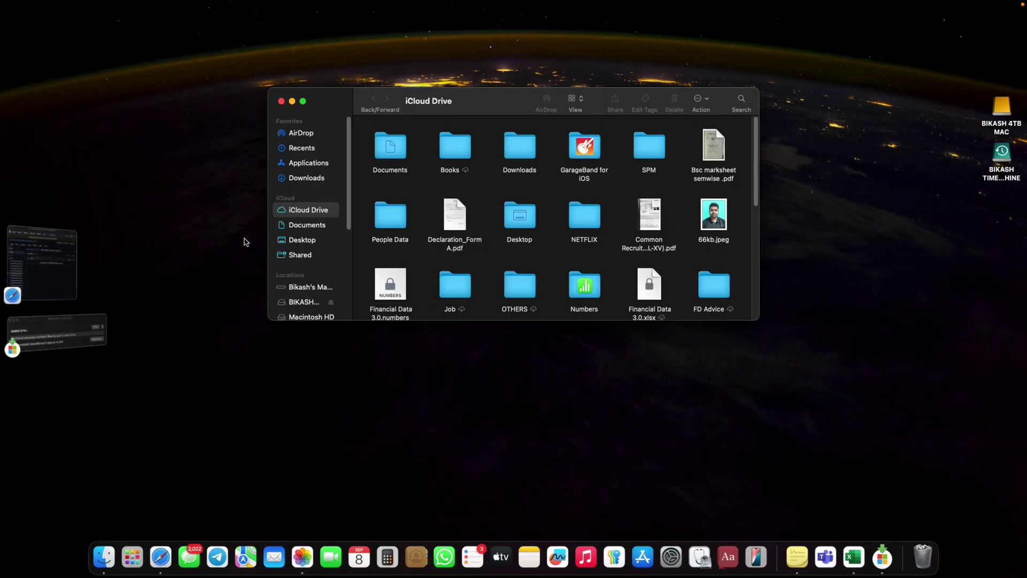
pyautogui.click(313, 166)
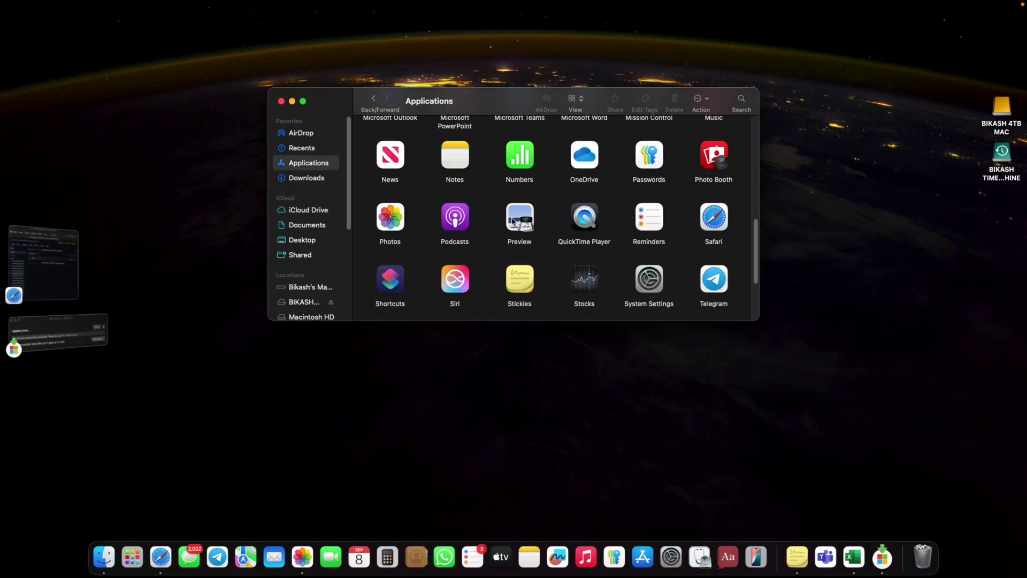
pyautogui.scroll(5, 513, 221)
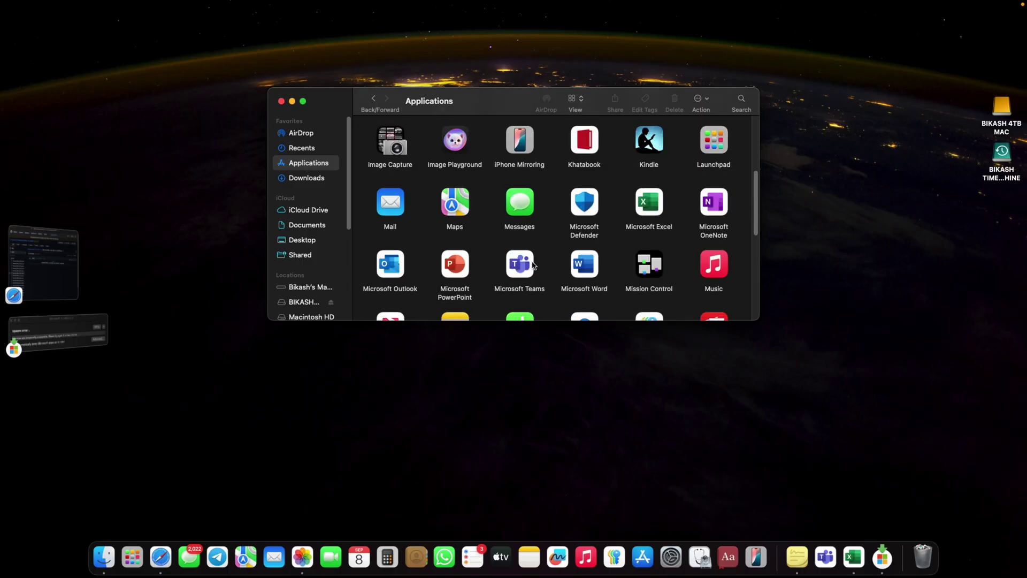
# Step: Drag Microsoft Teams, Outlook and Defender to the Trash, authorizing each with the admin password
pyautogui.moveTo(532, 264); pyautogui.dragTo(935, 547)
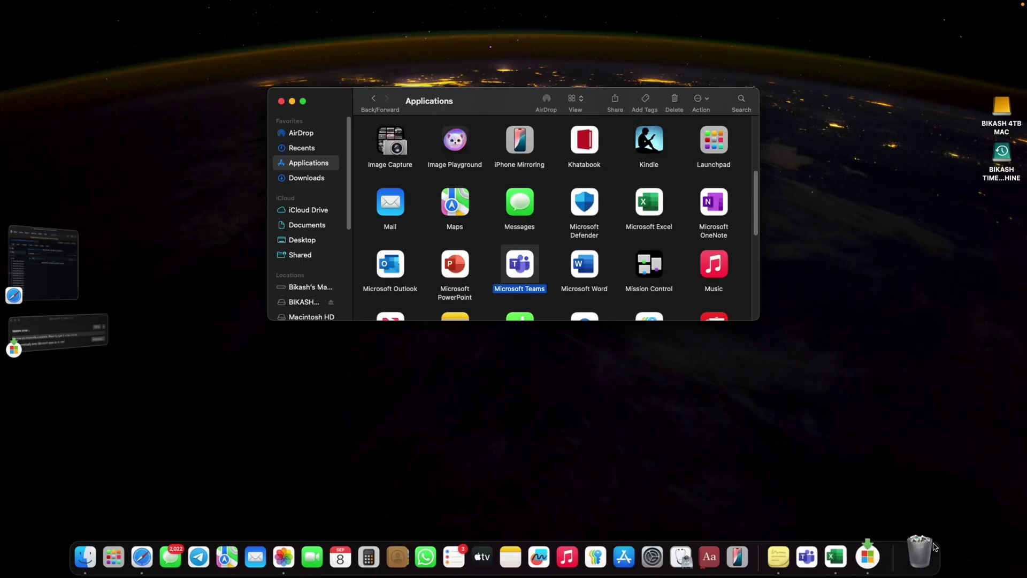
pyautogui.moveTo(935, 547); pyautogui.dragTo(933, 548)
pyautogui.write('••••')
pyautogui.write('•••••')
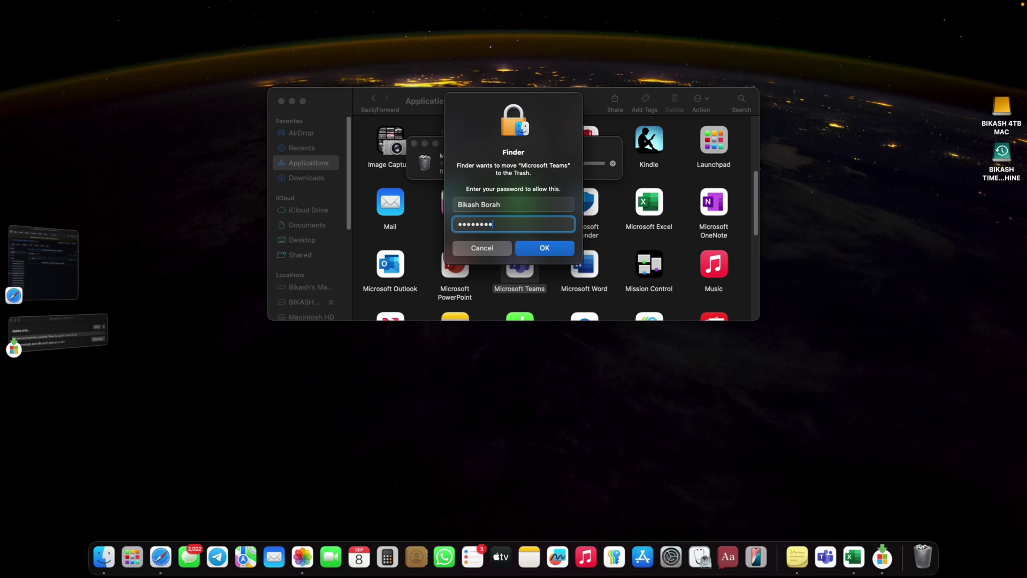
pyautogui.press('Return')
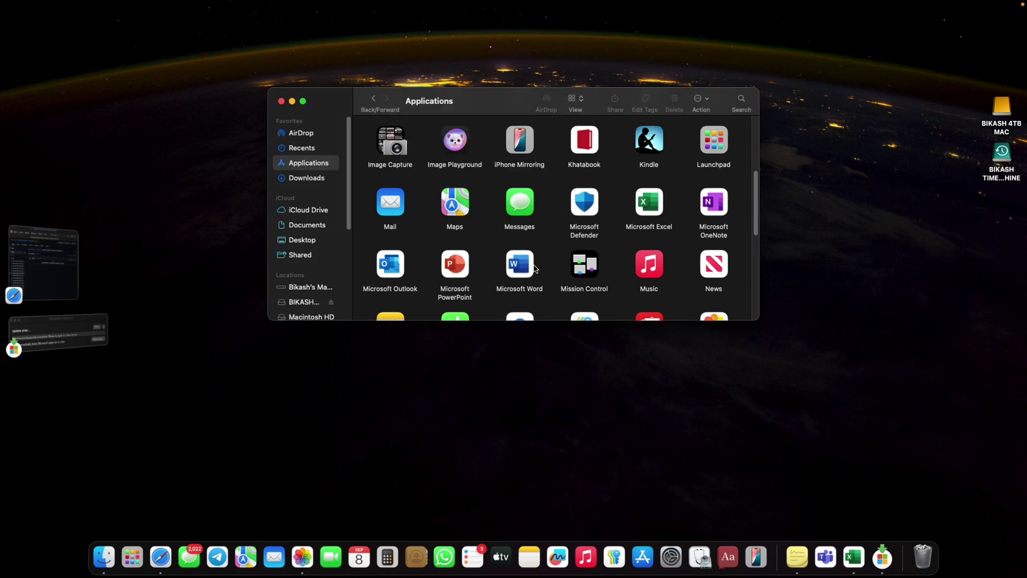
pyautogui.moveTo(398, 269); pyautogui.dragTo(923, 553)
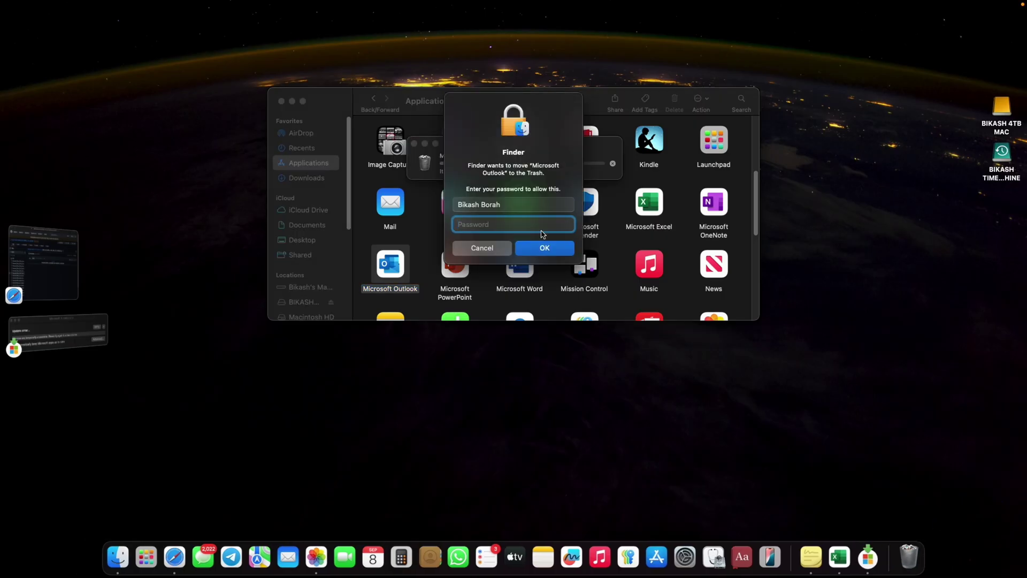
pyautogui.write('••••••••')
pyautogui.press('Return')
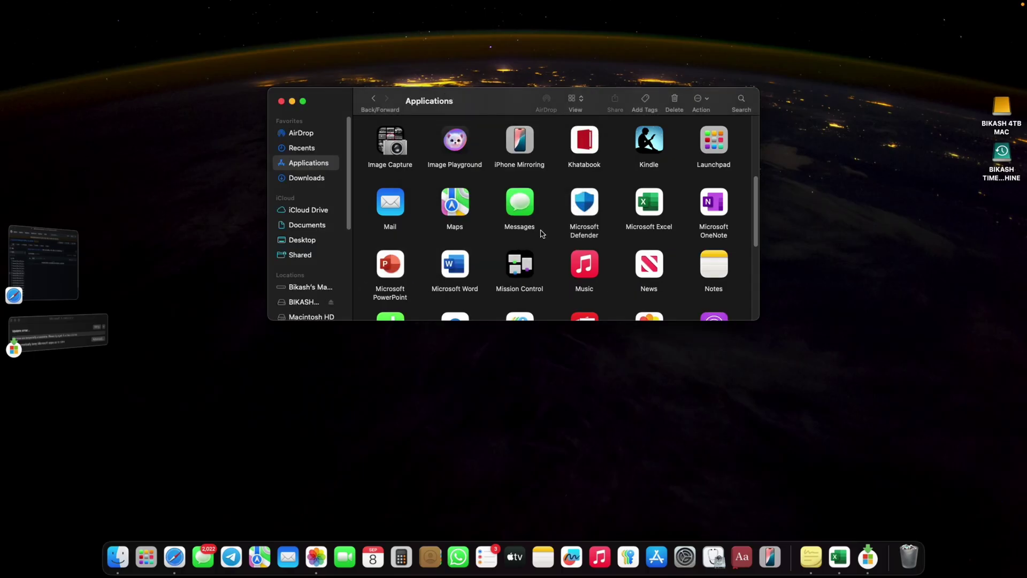
pyautogui.moveTo(569, 228); pyautogui.dragTo(916, 566)
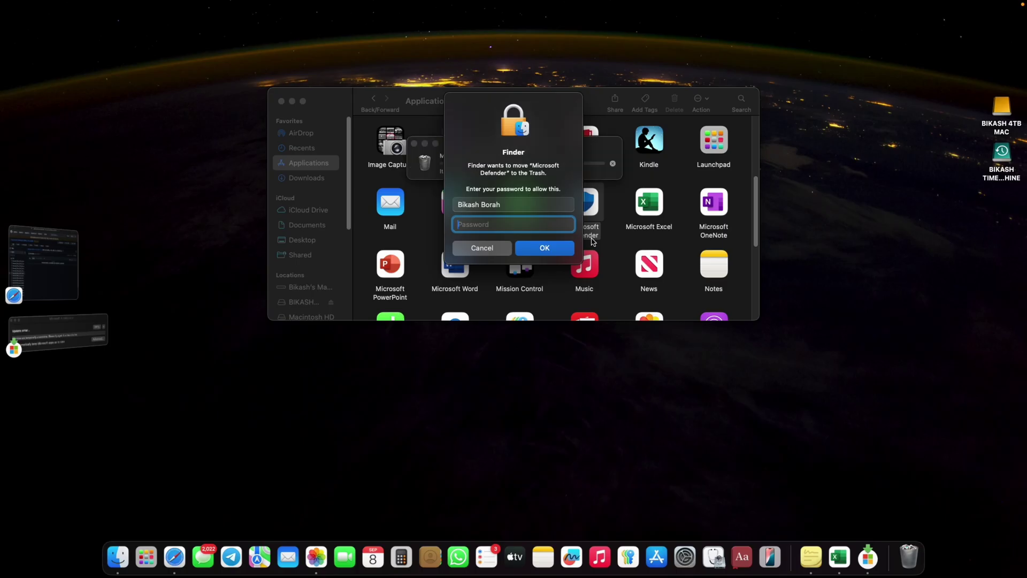
pyautogui.write('••••••••')
pyautogui.press('Return')
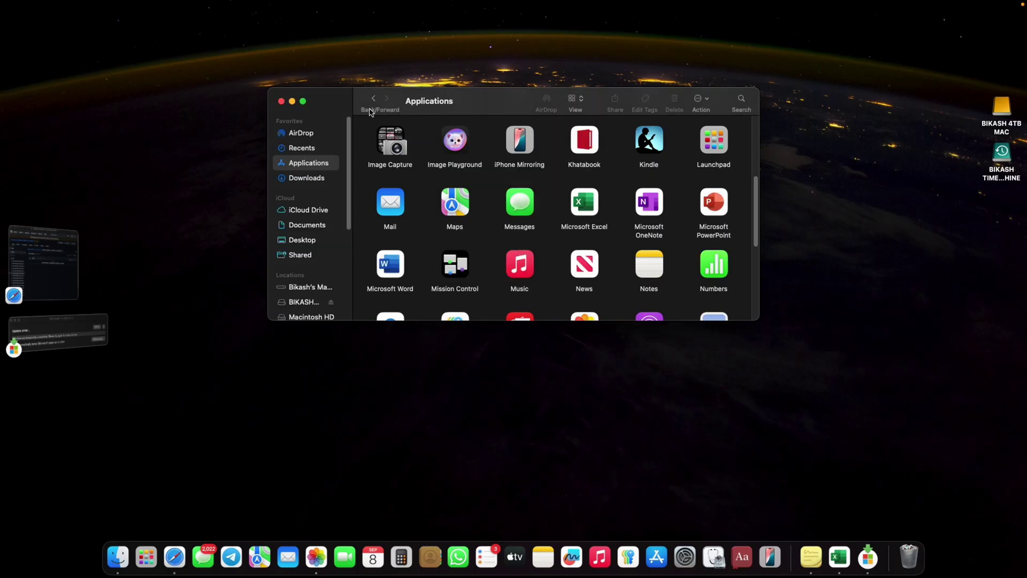
# Step: Close the Applications window, then quit Microsoft AutoUpdate and Microsoft Excel via their Dock menus
pyautogui.click(281, 102)
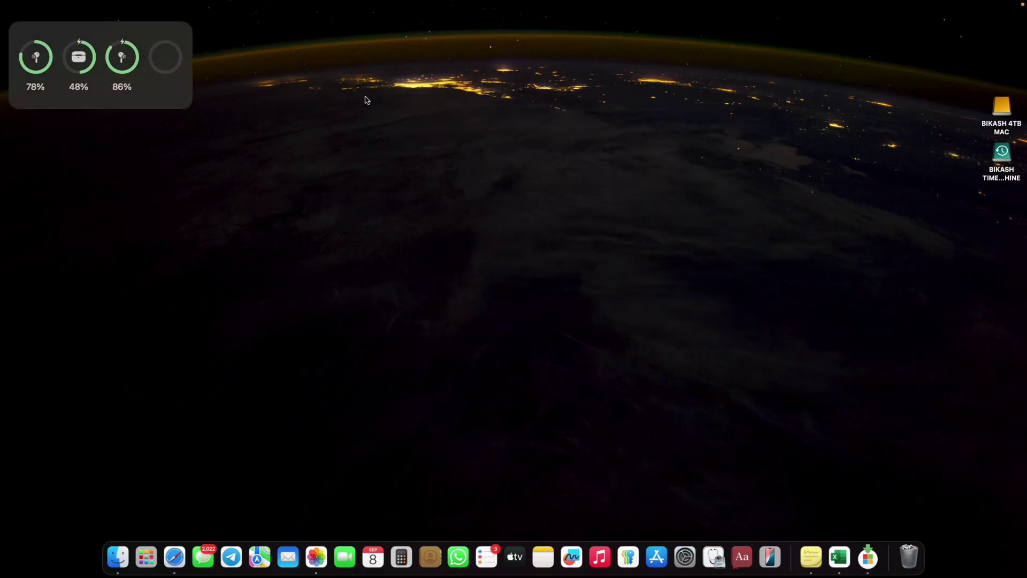
pyautogui.rightClick(867, 556)
pyautogui.click(873, 514)
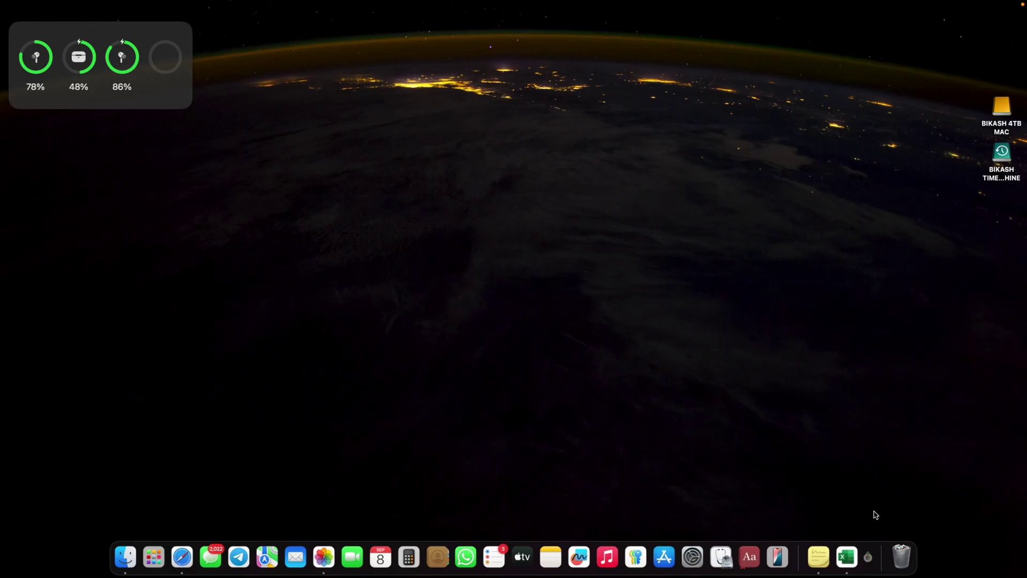
pyautogui.rightClick(856, 552)
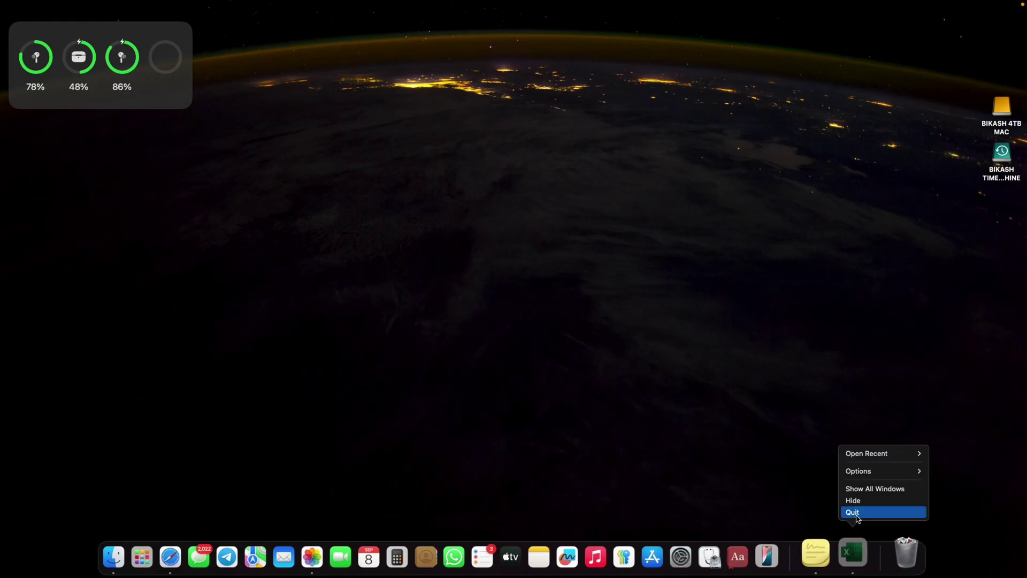
pyautogui.click(855, 511)
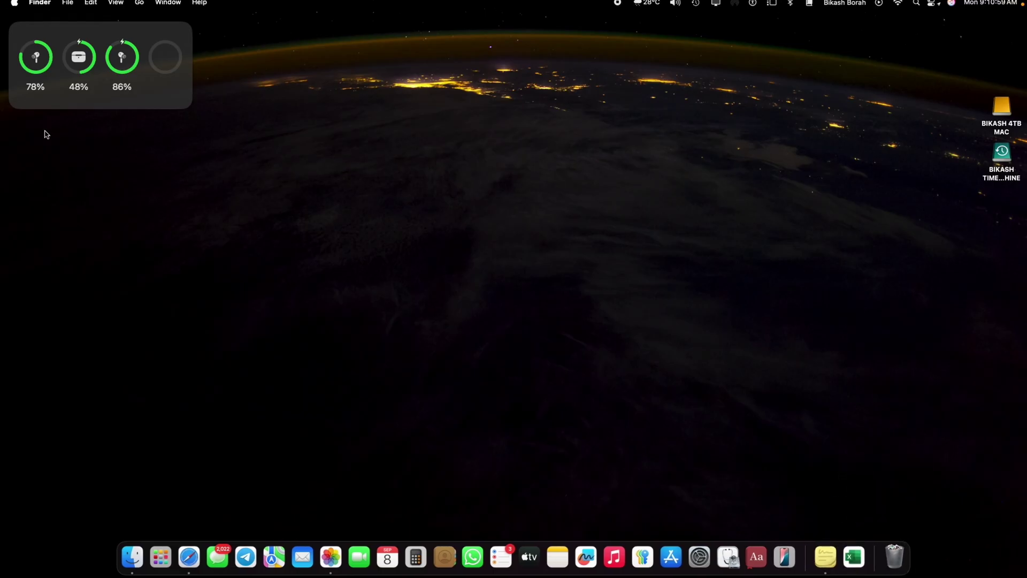